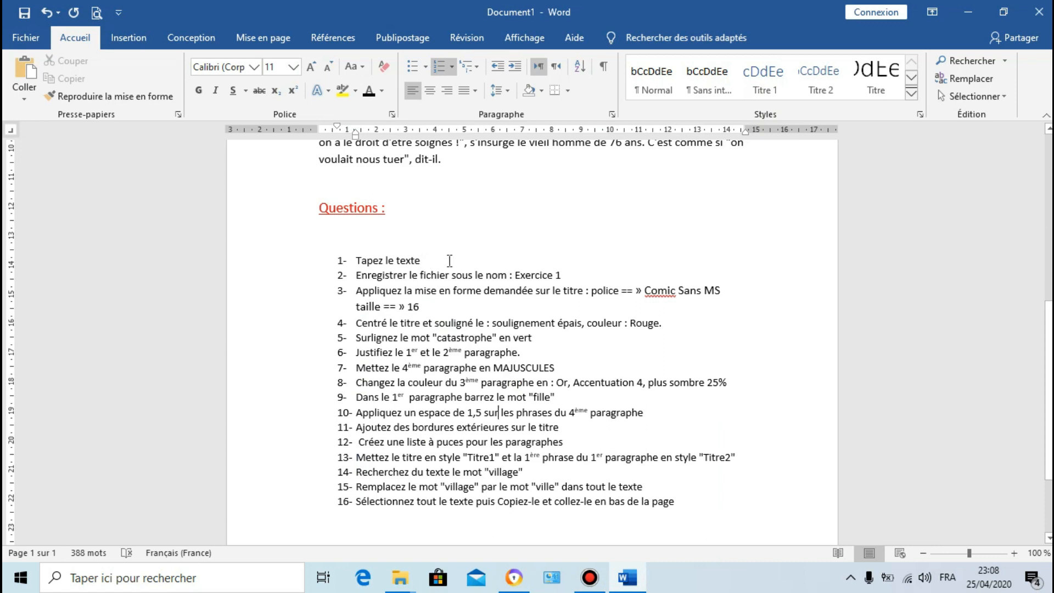
# Save the document as a Word file named Exercice1 in the Bureau (desktop) folder
pyautogui.scroll(1, 1049, 384)
pyautogui.moveTo(1049, 373); pyautogui.dragTo(1049, 283)
pyautogui.moveTo(1049, 202); pyautogui.dragTo(1047, 288)
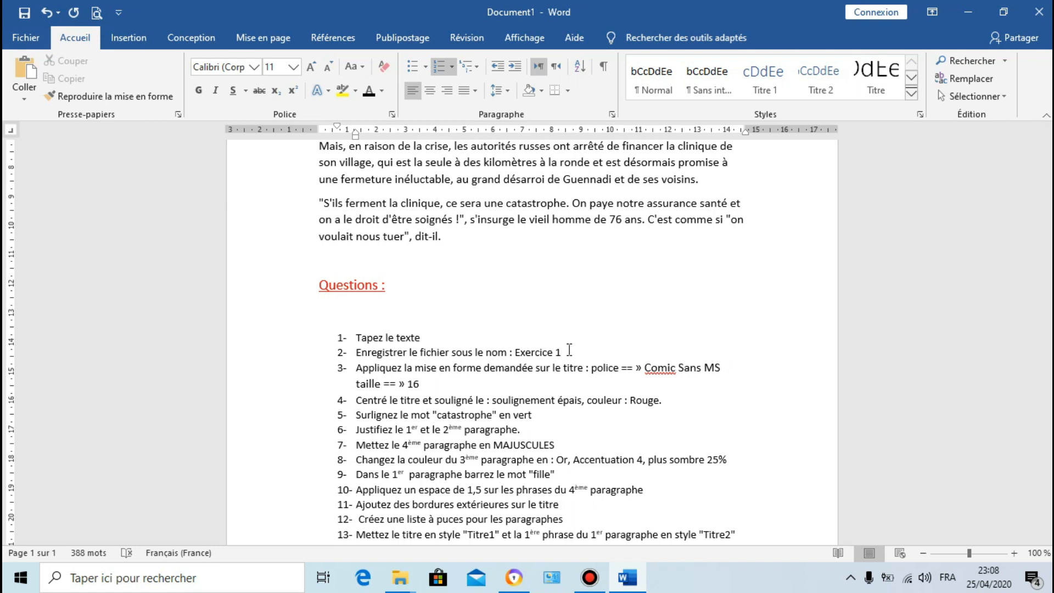
pyautogui.click(25, 13)
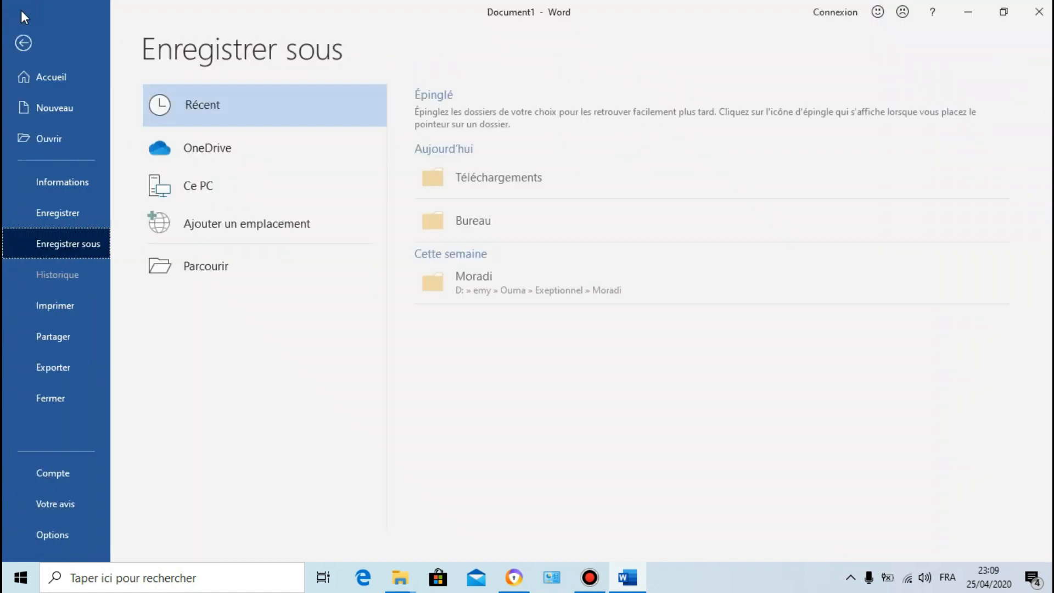
pyautogui.click(189, 269)
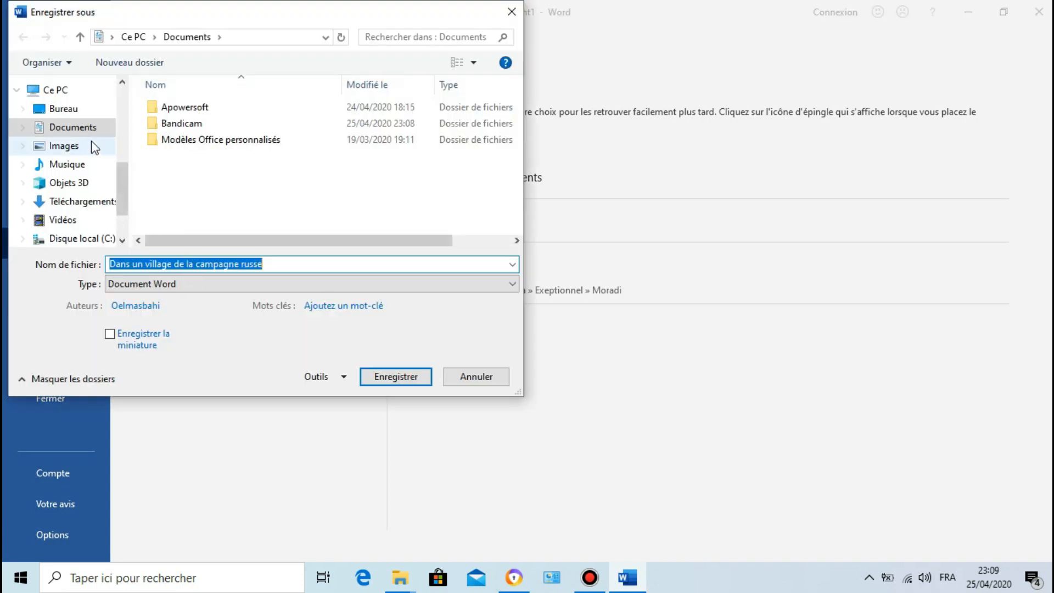
pyautogui.click(83, 113)
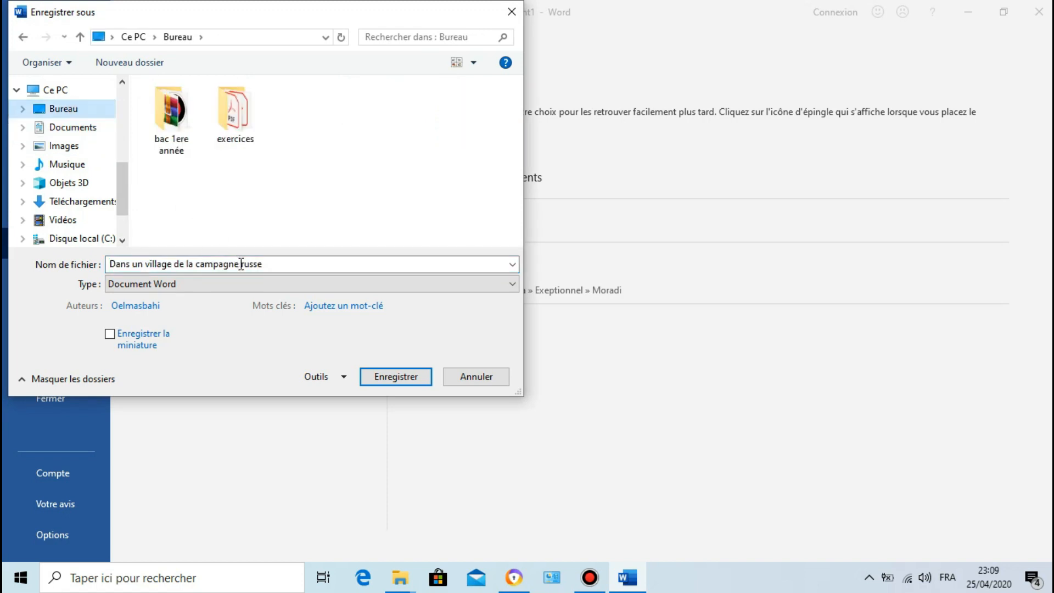
pyautogui.doubleClick(273, 263)
pyautogui.click(271, 263)
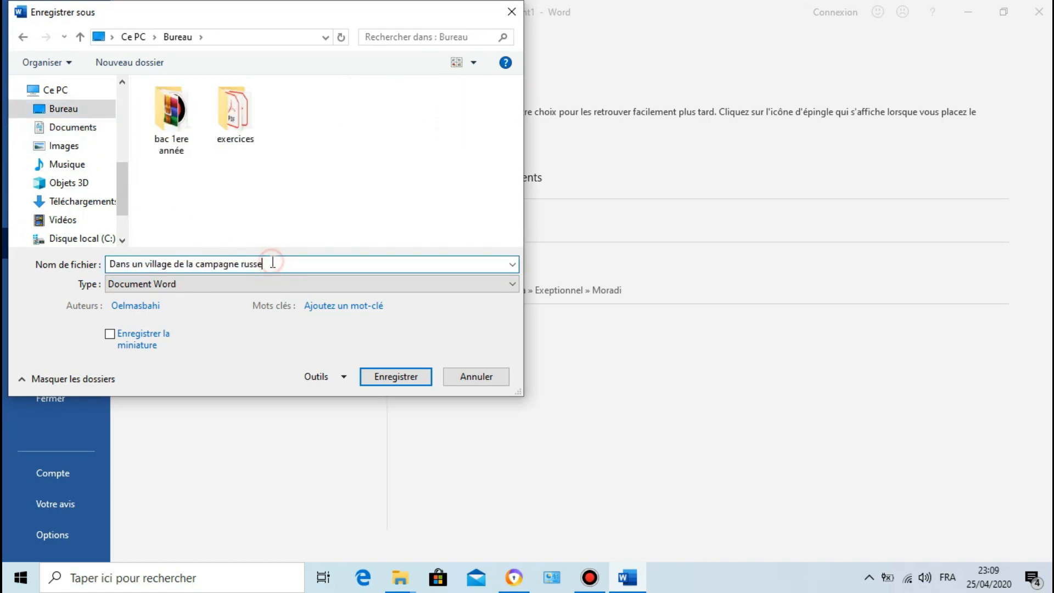
pyautogui.moveTo(272, 262); pyautogui.dragTo(91, 259)
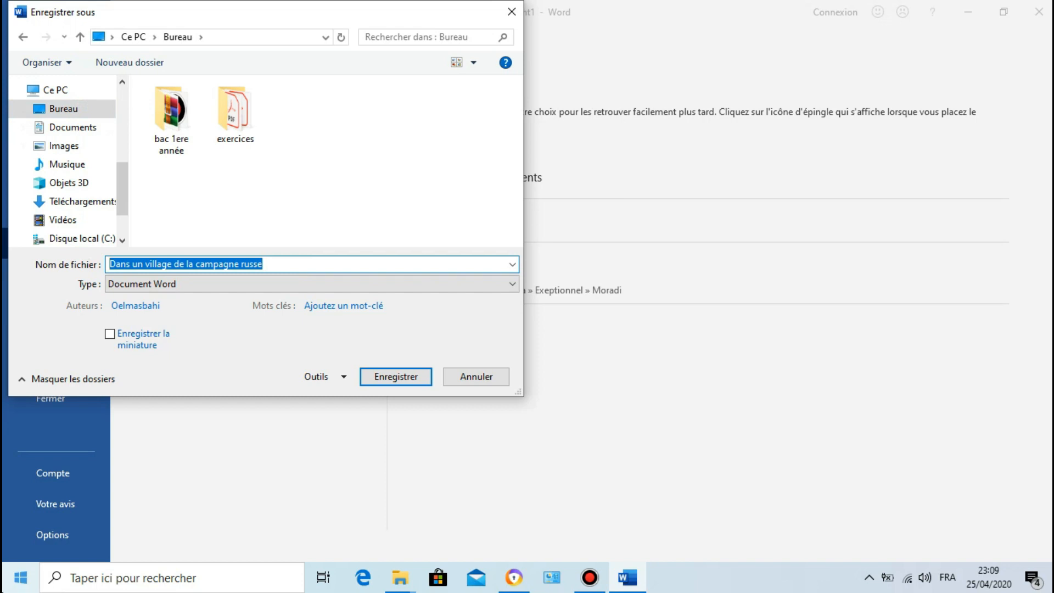
pyautogui.write('Exercice1')
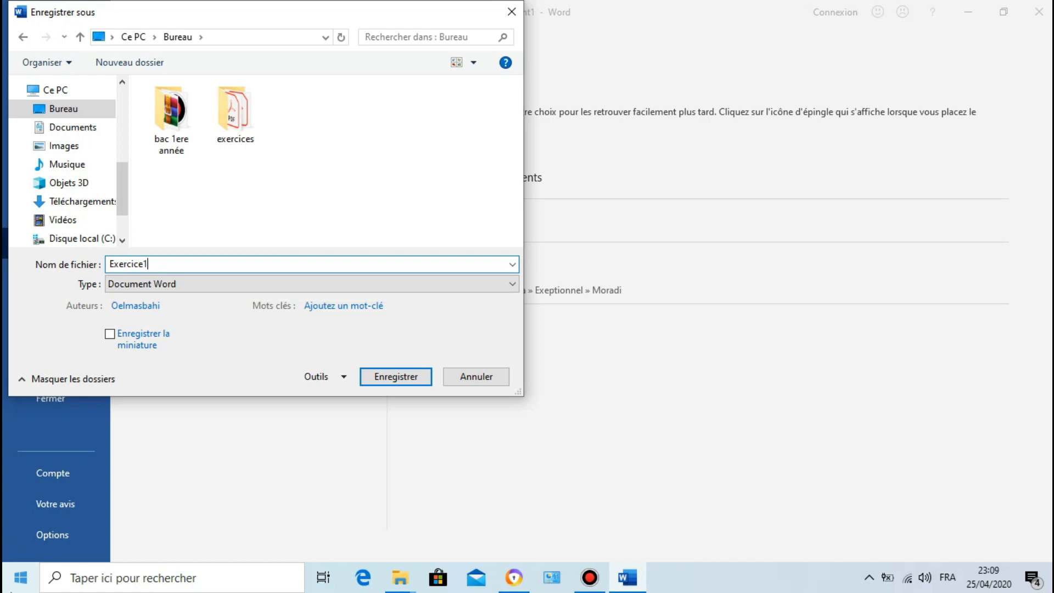
pyautogui.click(388, 378)
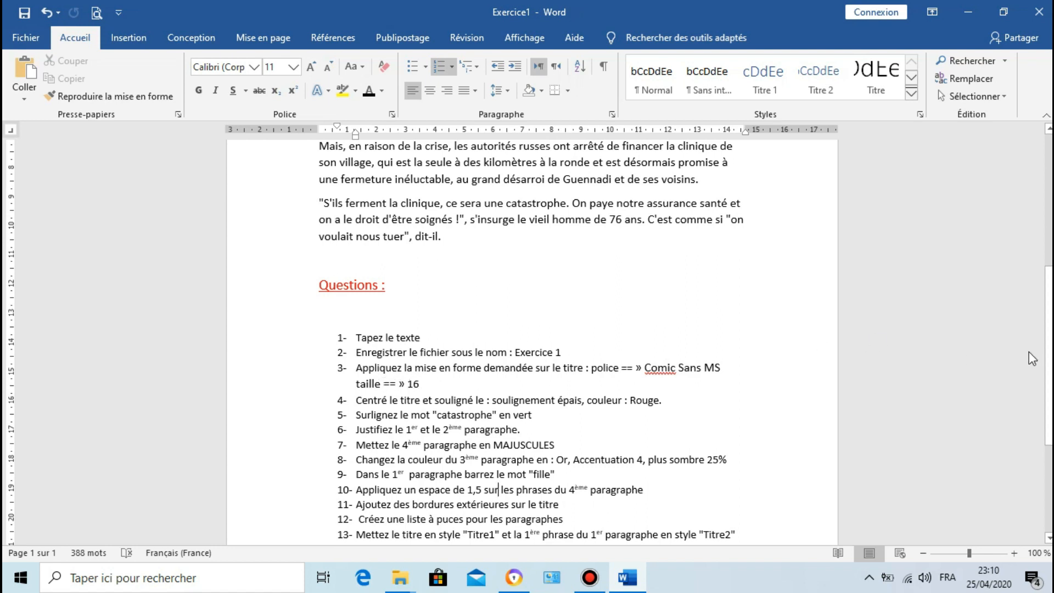
# Format the title "Dans un village de la campagne russe" in Comic Sans MS at size 16
pyautogui.moveTo(1049, 359); pyautogui.dragTo(1049, 233)
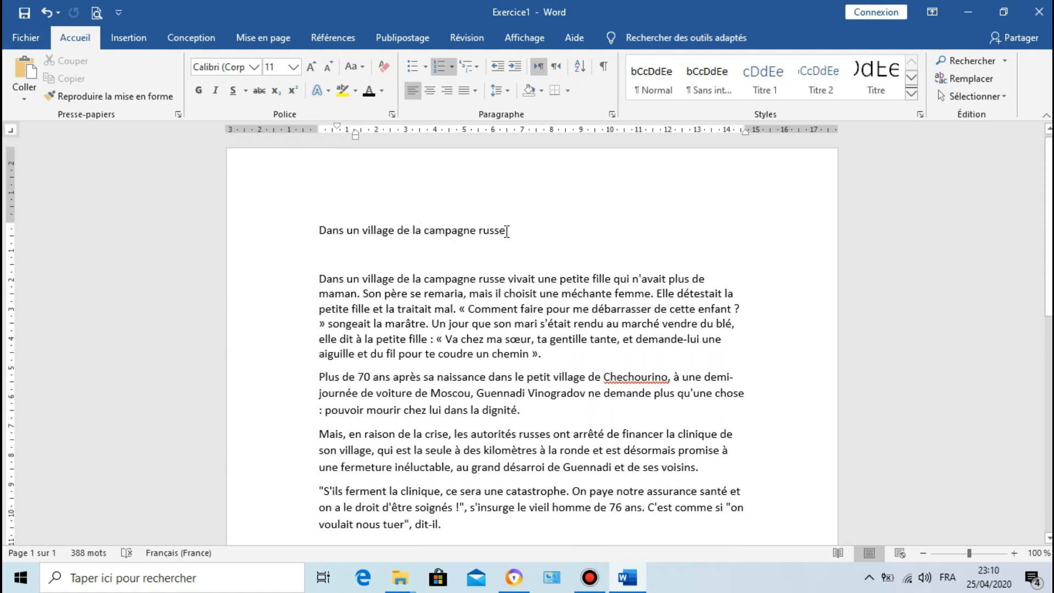
pyautogui.moveTo(505, 231); pyautogui.dragTo(328, 232)
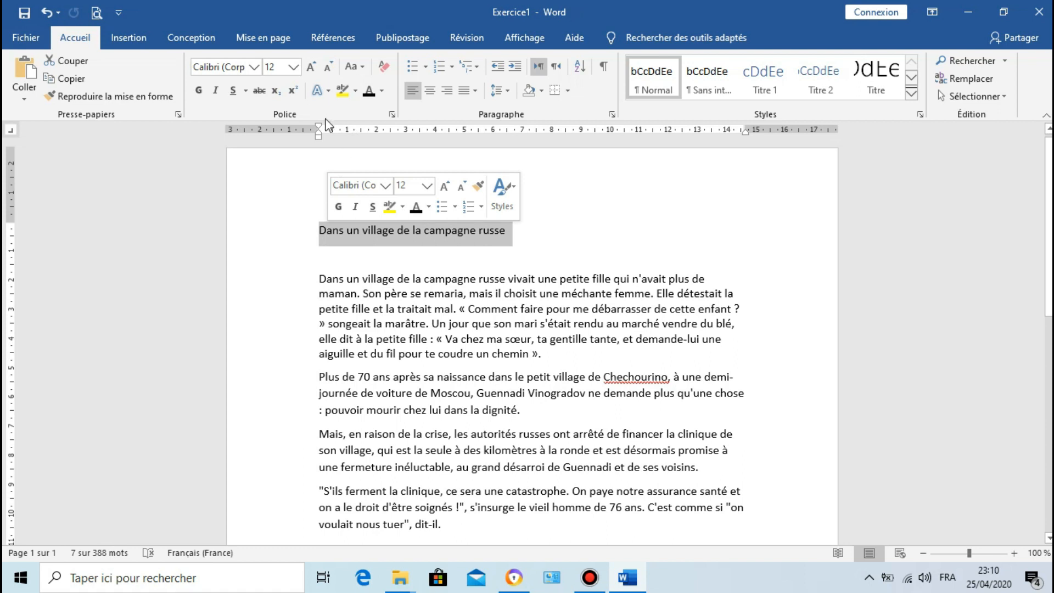
pyautogui.click(229, 67)
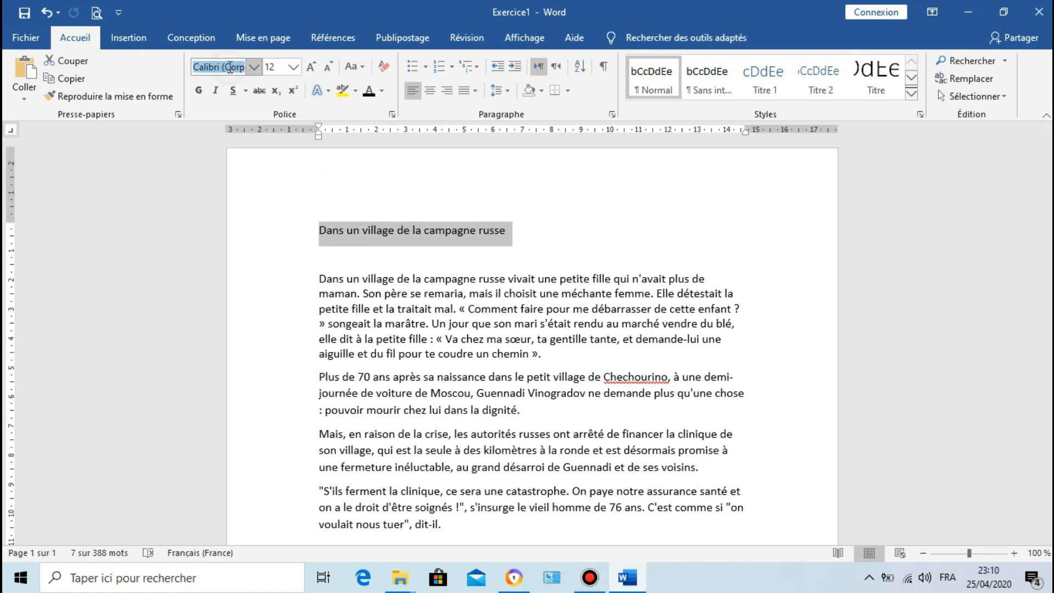
pyautogui.write('Comic Sans')
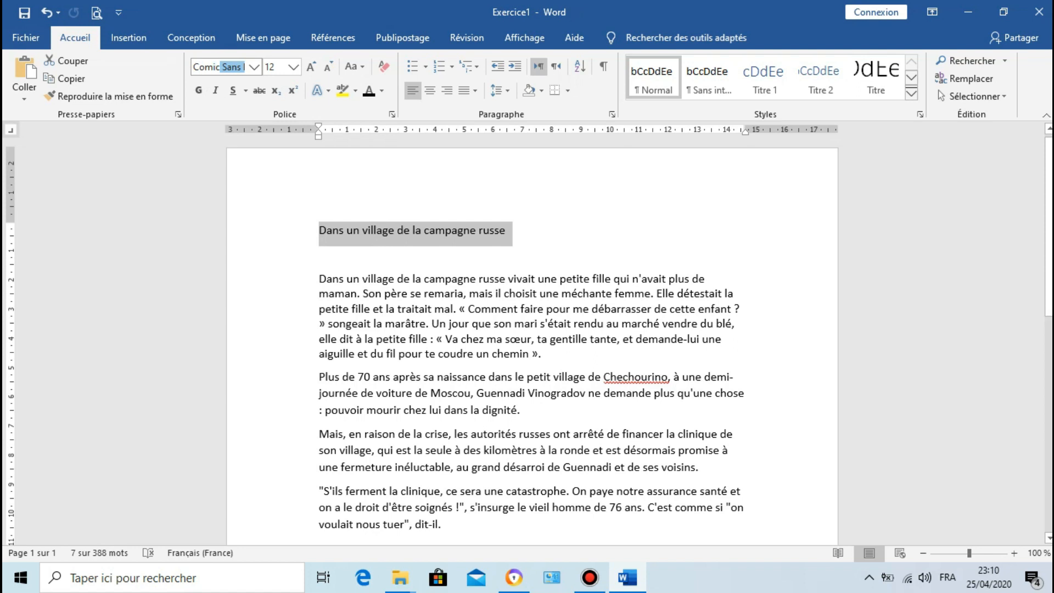
pyautogui.click(259, 71)
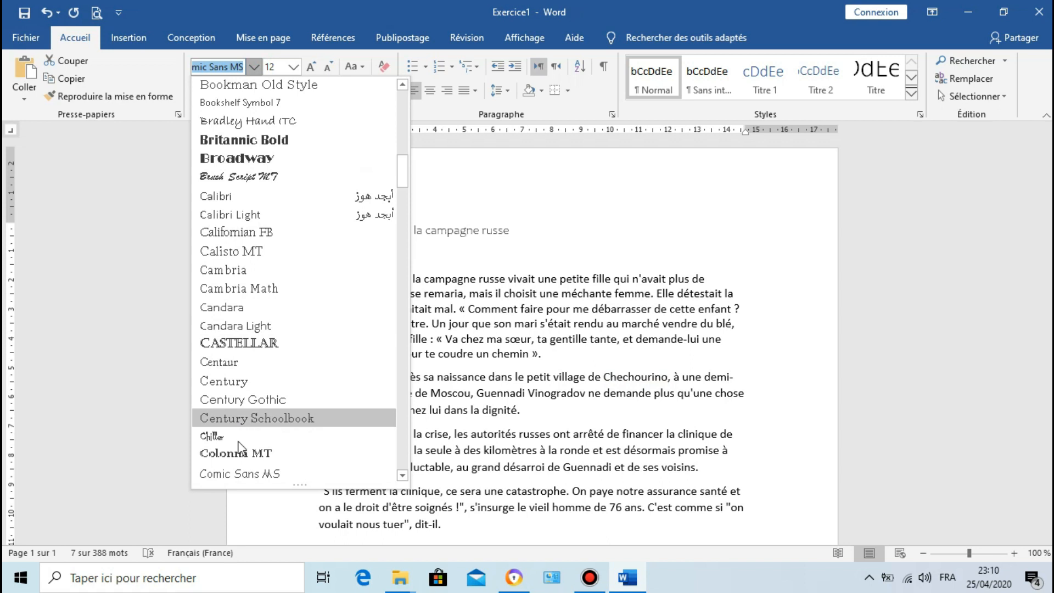
pyautogui.click(234, 479)
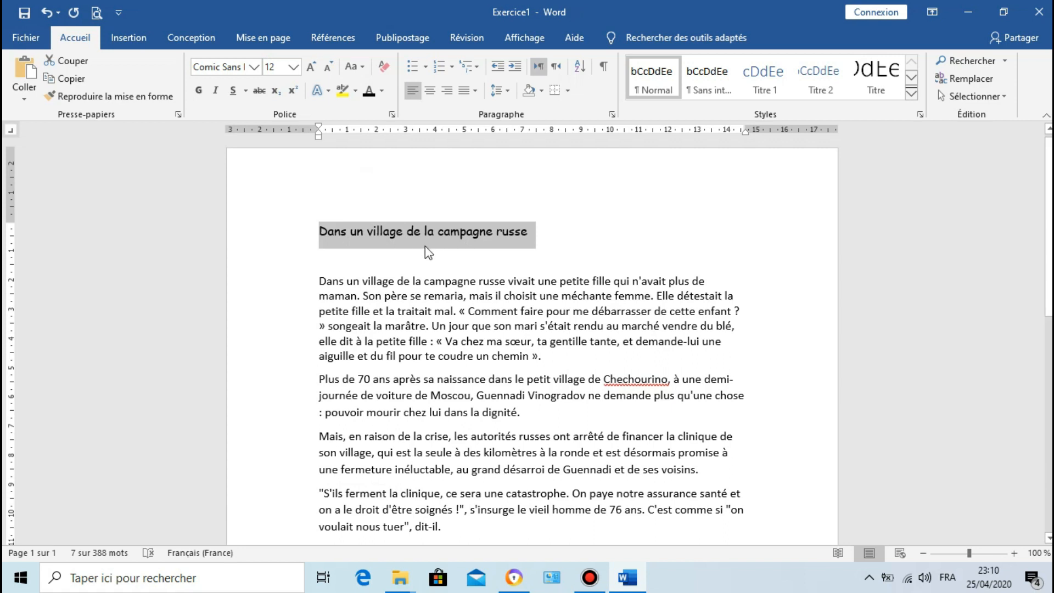
pyautogui.click(294, 80)
pyautogui.click(294, 67)
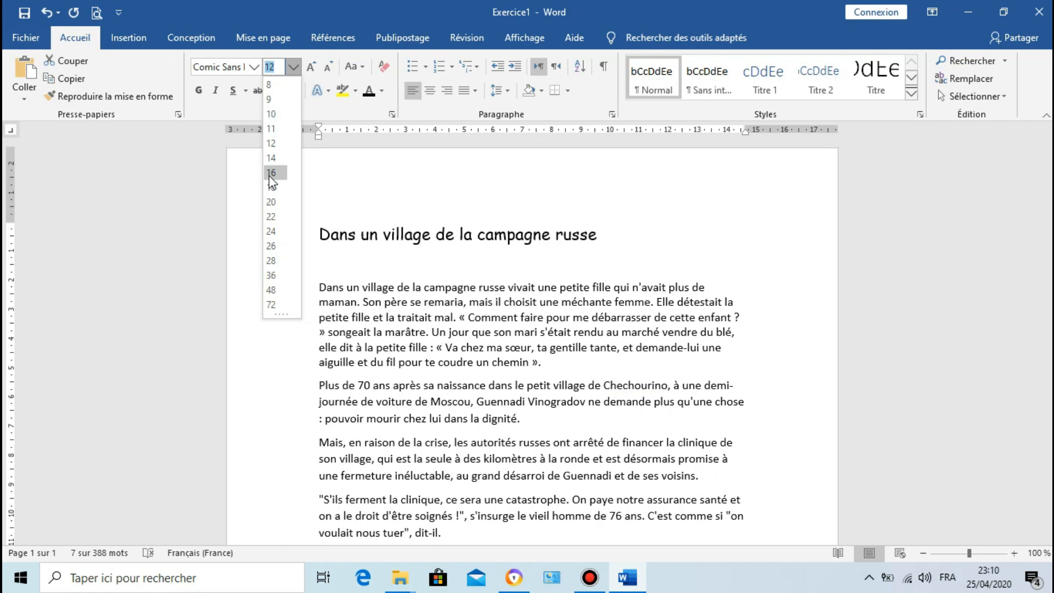
pyautogui.click(271, 173)
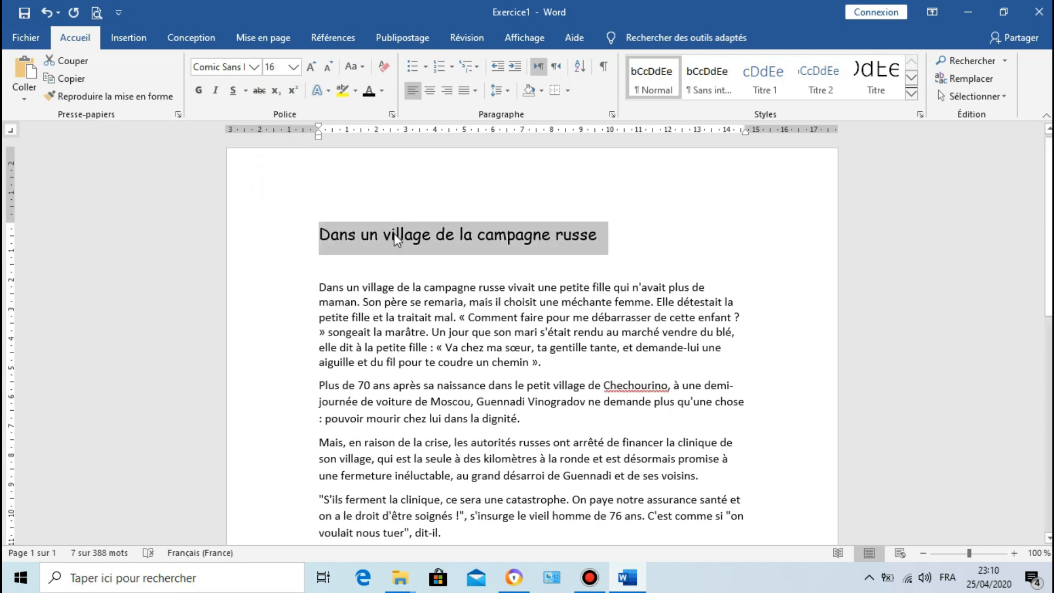
# Centre the title "Dans un village de la campagne russe" on the page
pyautogui.scroll(-7, 1030, 391)
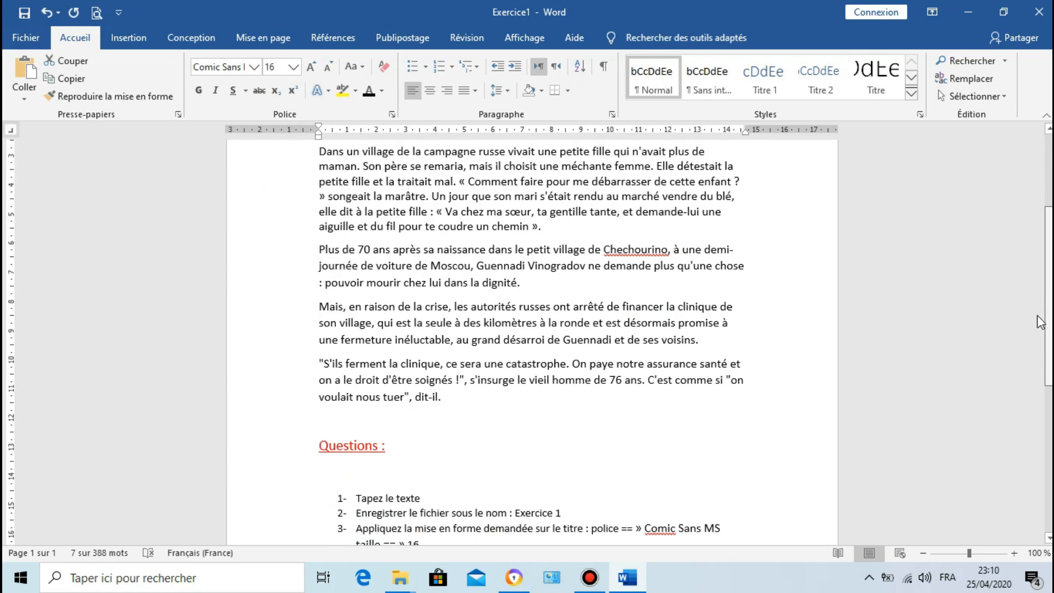
pyautogui.scroll(-1, 1030, 390)
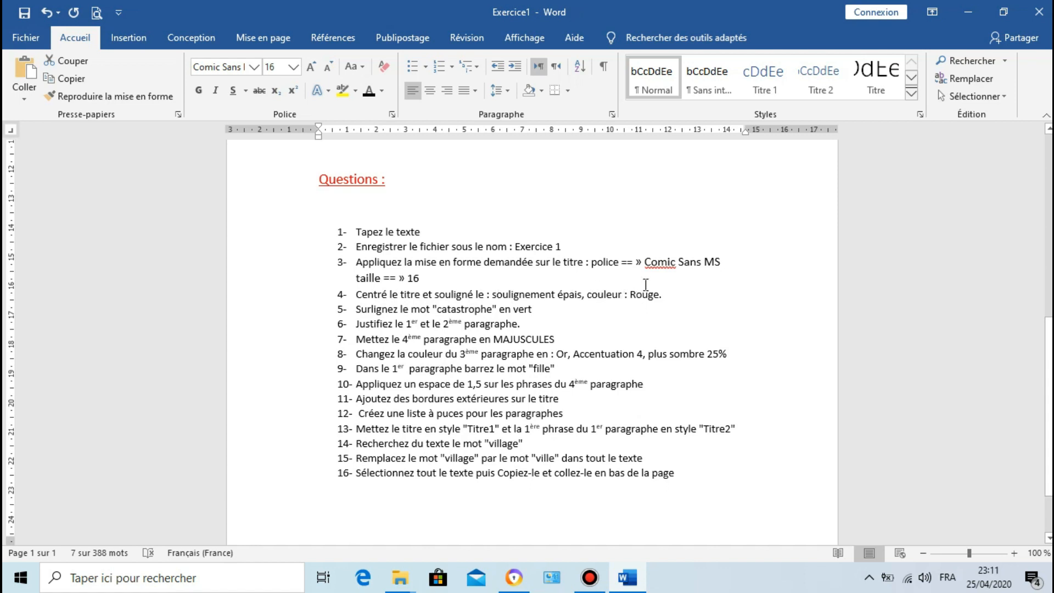
pyautogui.moveTo(1050, 379); pyautogui.dragTo(1051, 204)
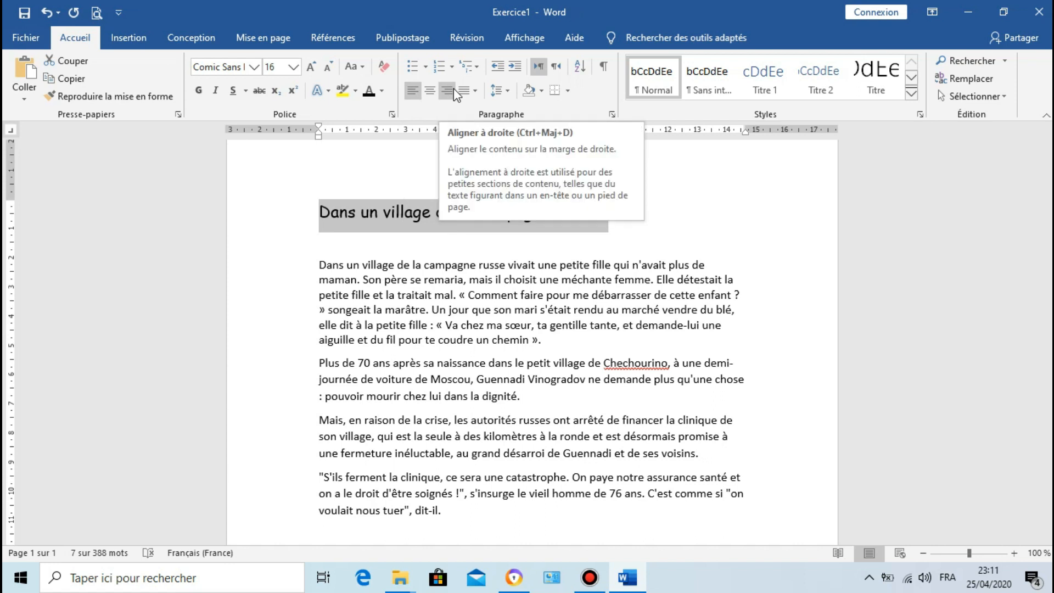
pyautogui.click(427, 97)
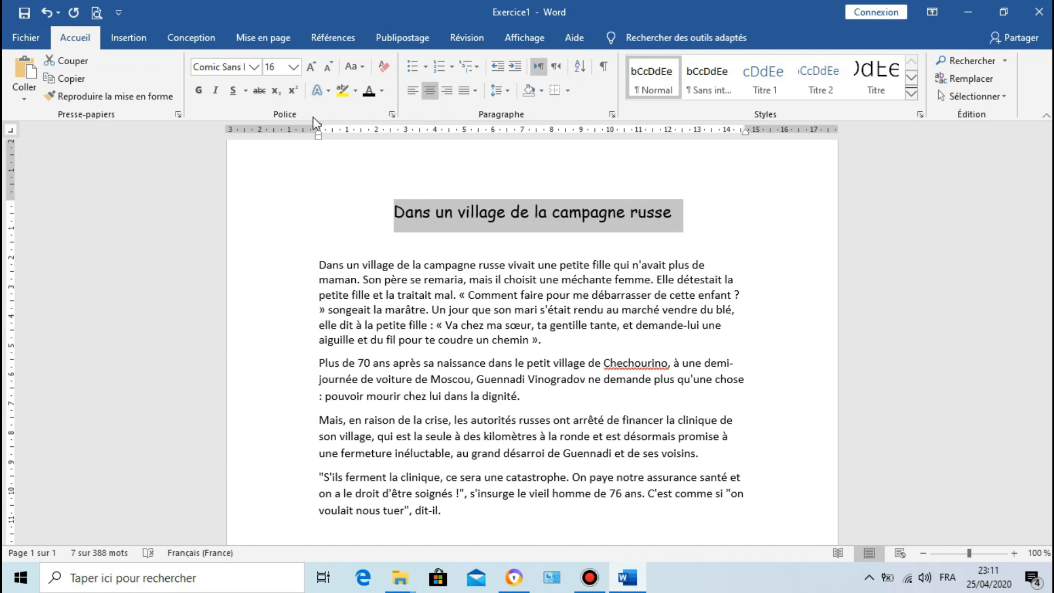
# Underline the title with a thick line and set the underline colour to standard red
pyautogui.click(233, 97)
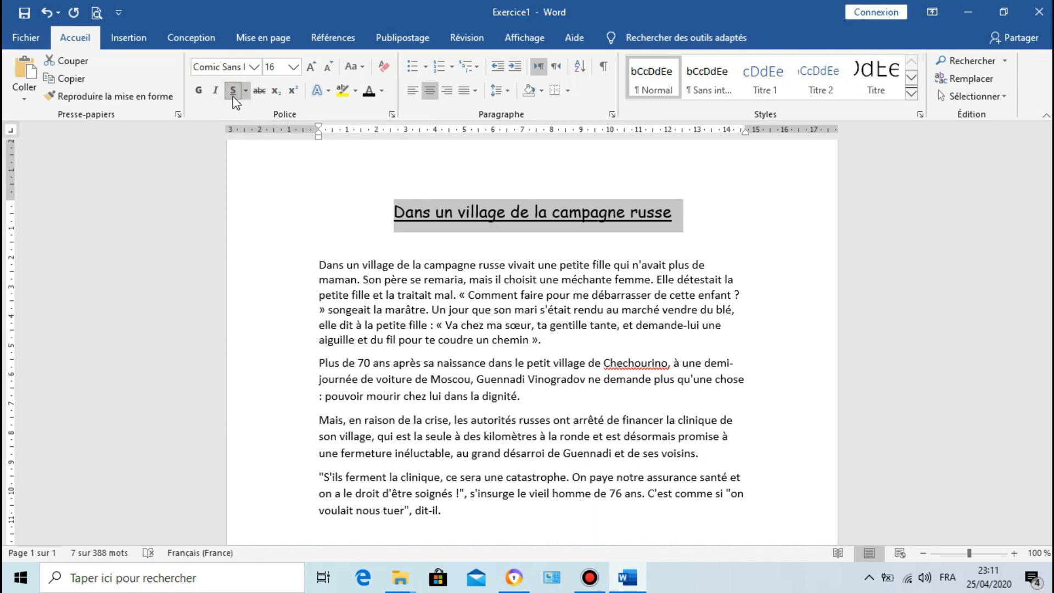
pyautogui.click(233, 97)
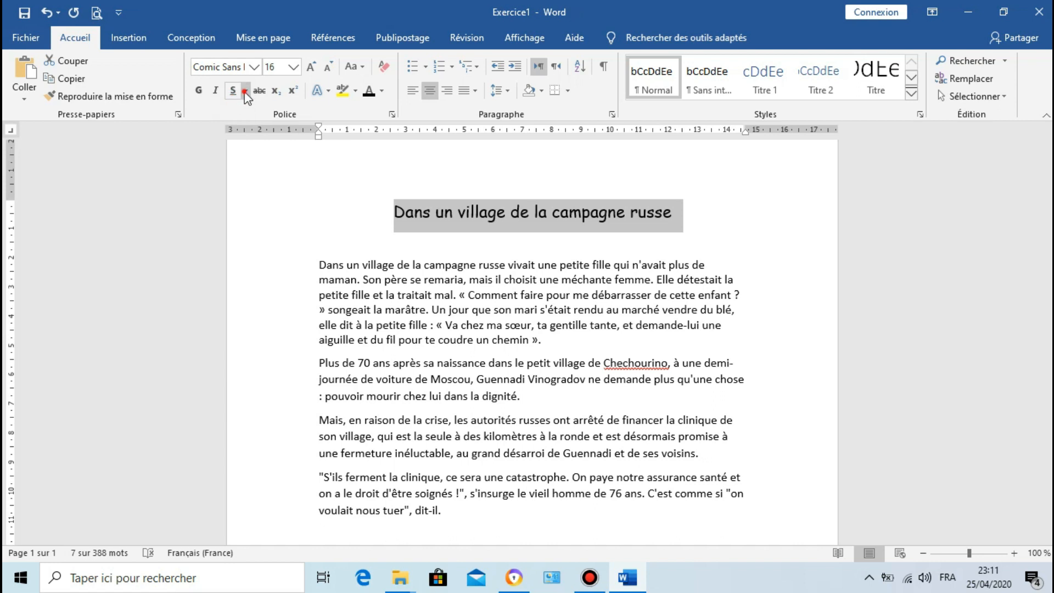
pyautogui.click(246, 91)
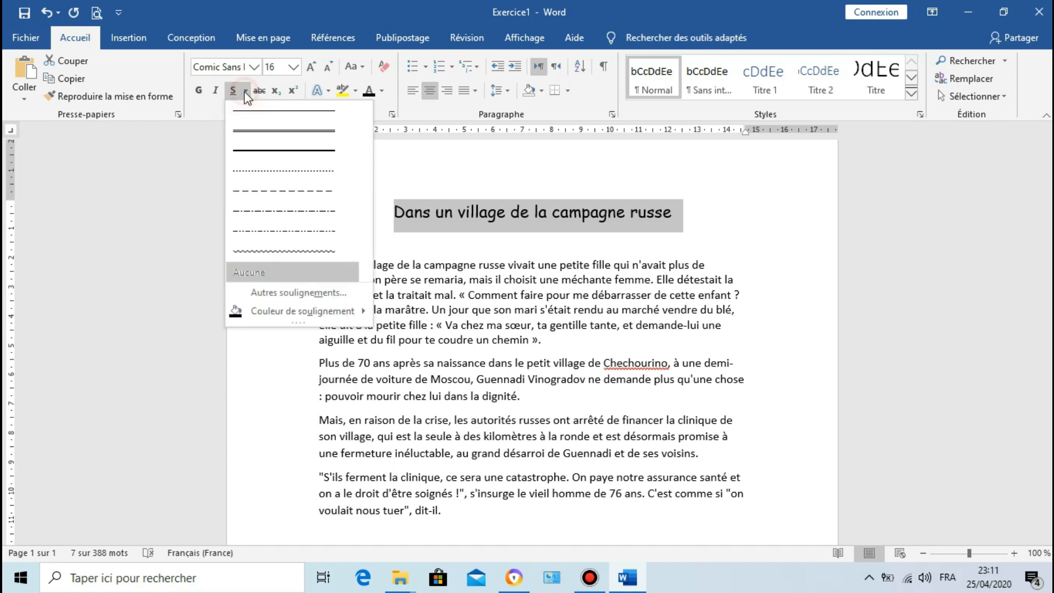
pyautogui.click(240, 149)
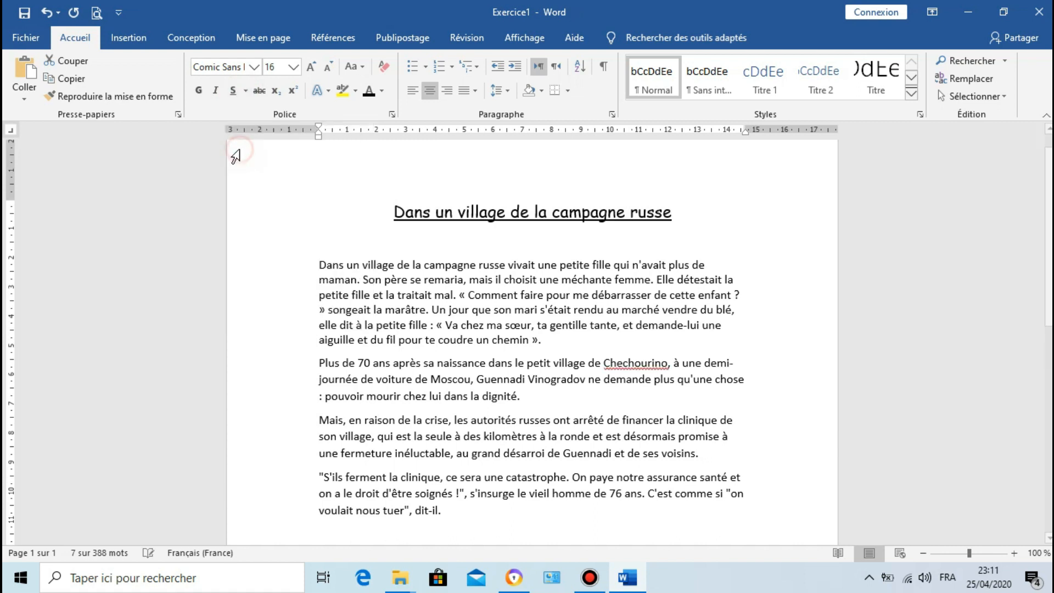
pyautogui.click(246, 91)
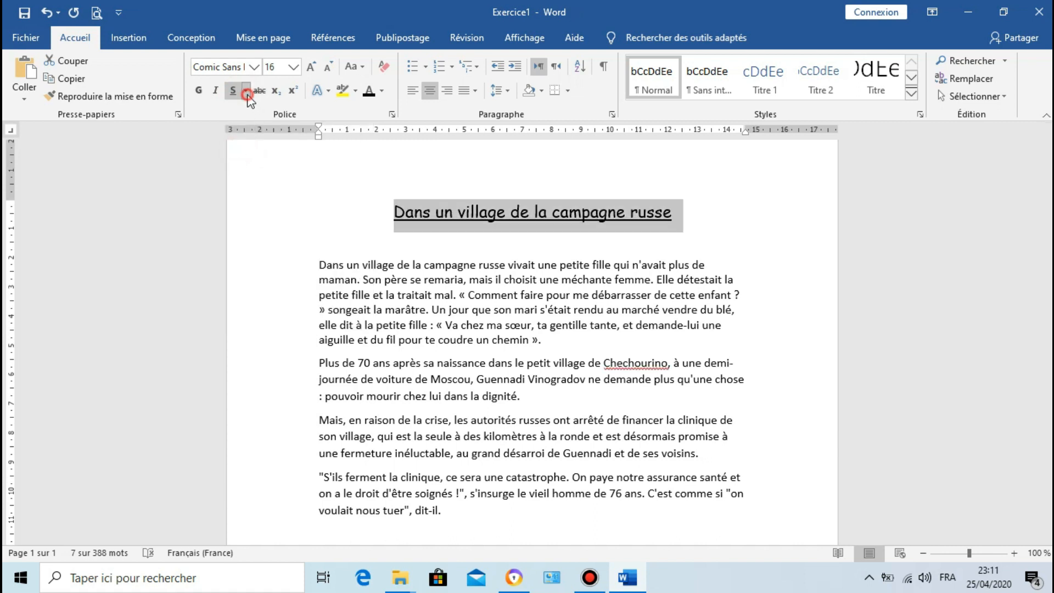
pyautogui.moveTo(334, 315)
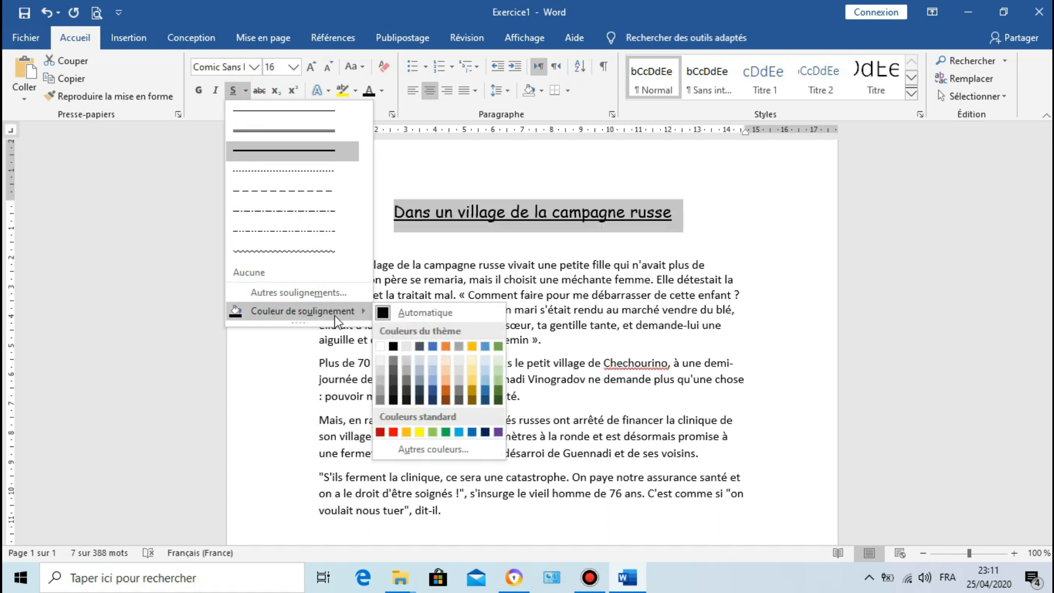
pyautogui.click(394, 432)
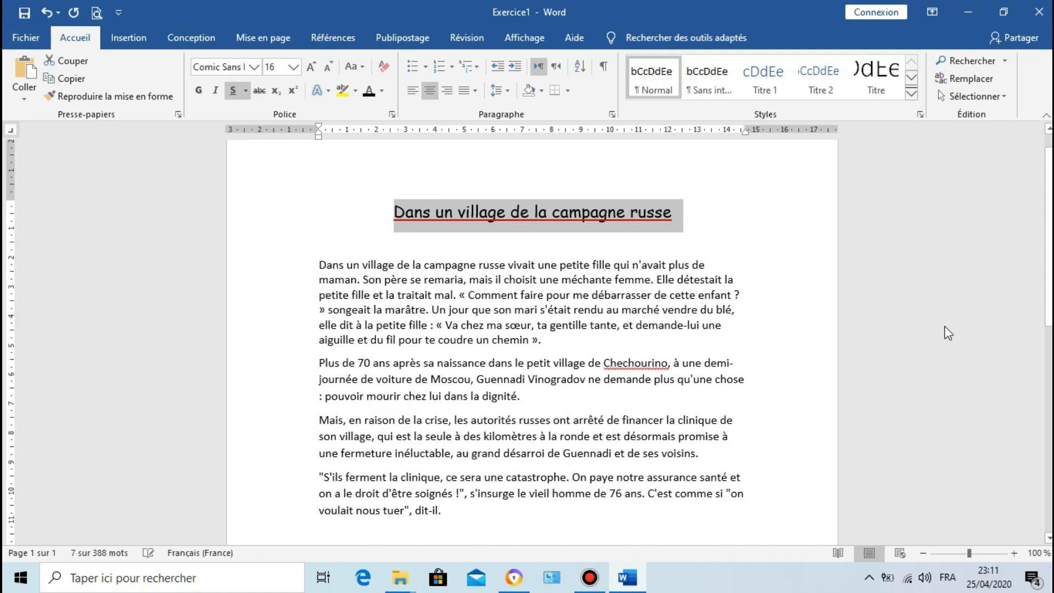
# Search the document for the word "catastrophe" and view the page containing its occurrences
pyautogui.moveTo(1048, 259); pyautogui.dragTo(1047, 406)
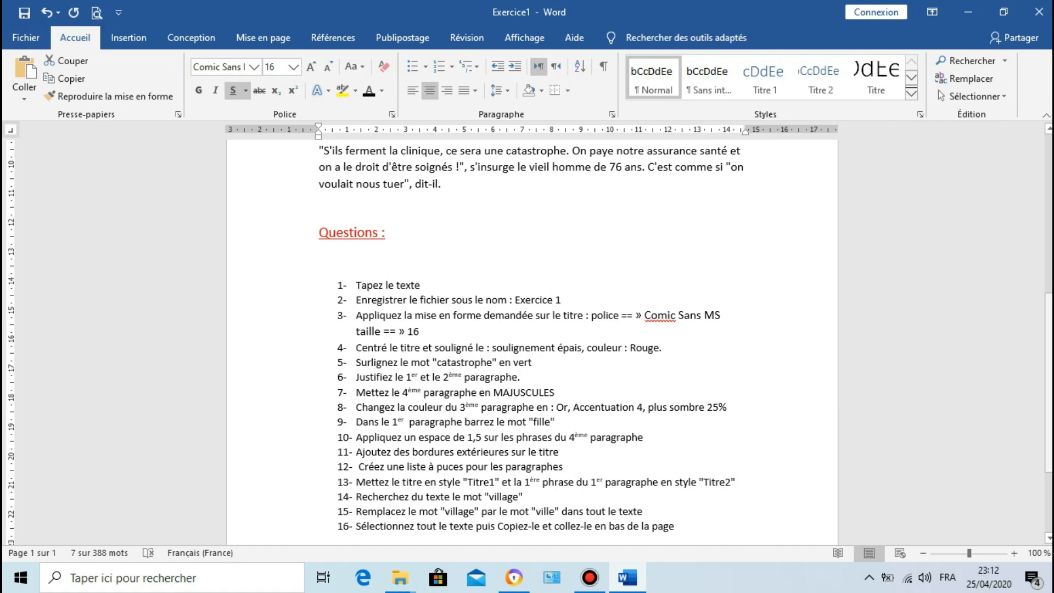
pyautogui.moveTo(1049, 336); pyautogui.dragTo(1049, 198)
pyautogui.scroll(-3, 246, 221)
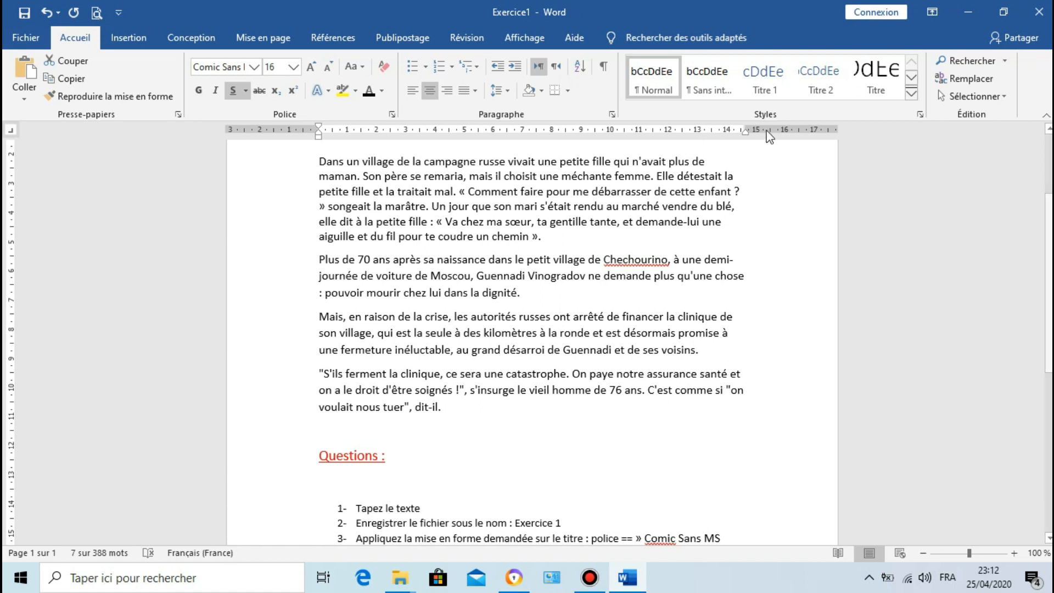
pyautogui.click(952, 61)
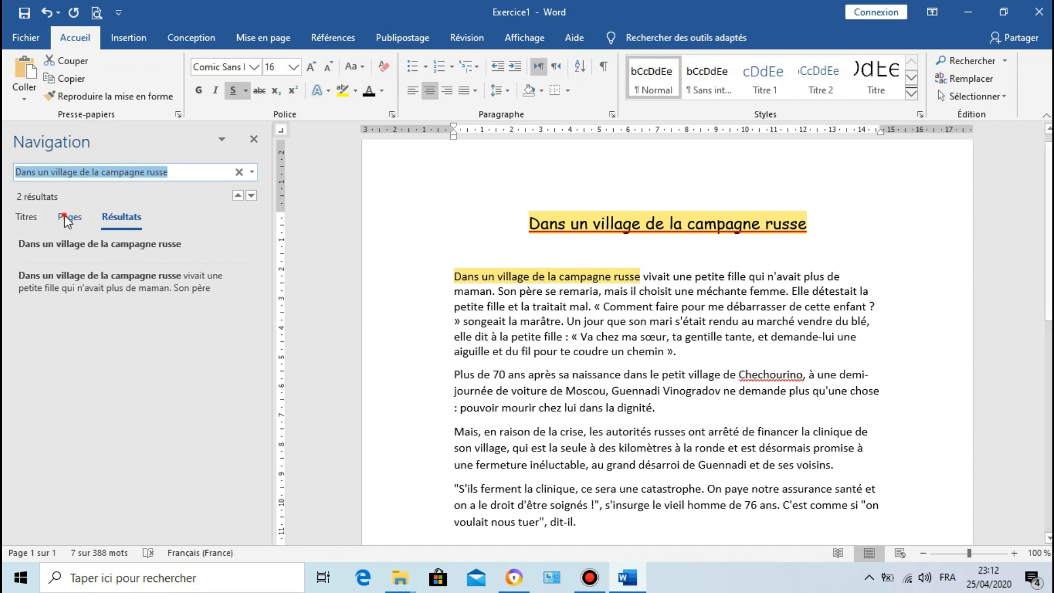
pyautogui.click(64, 215)
pyautogui.doubleClick(108, 173)
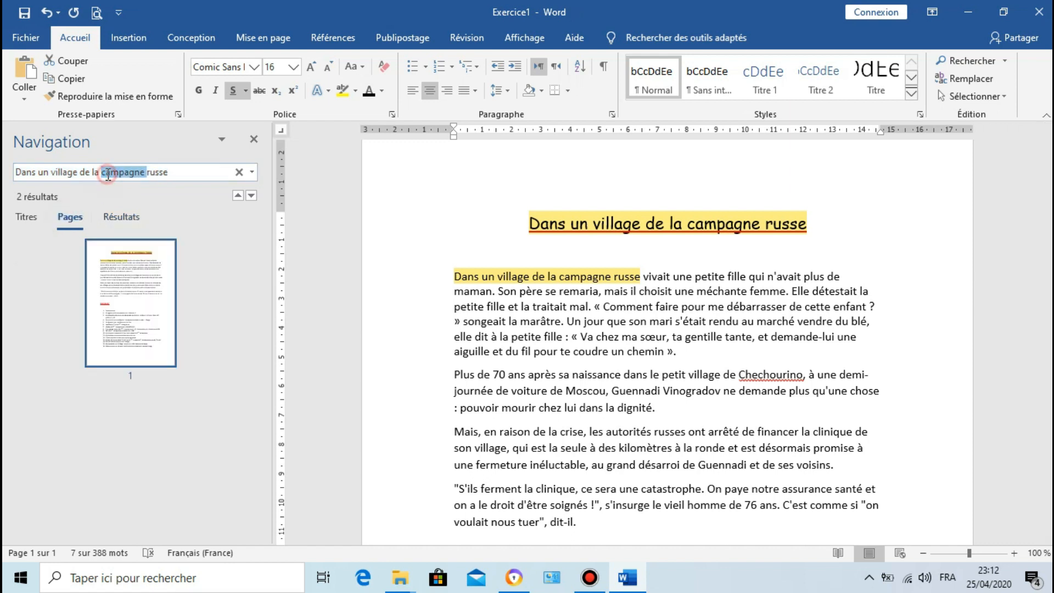
pyautogui.tripleClick(108, 173)
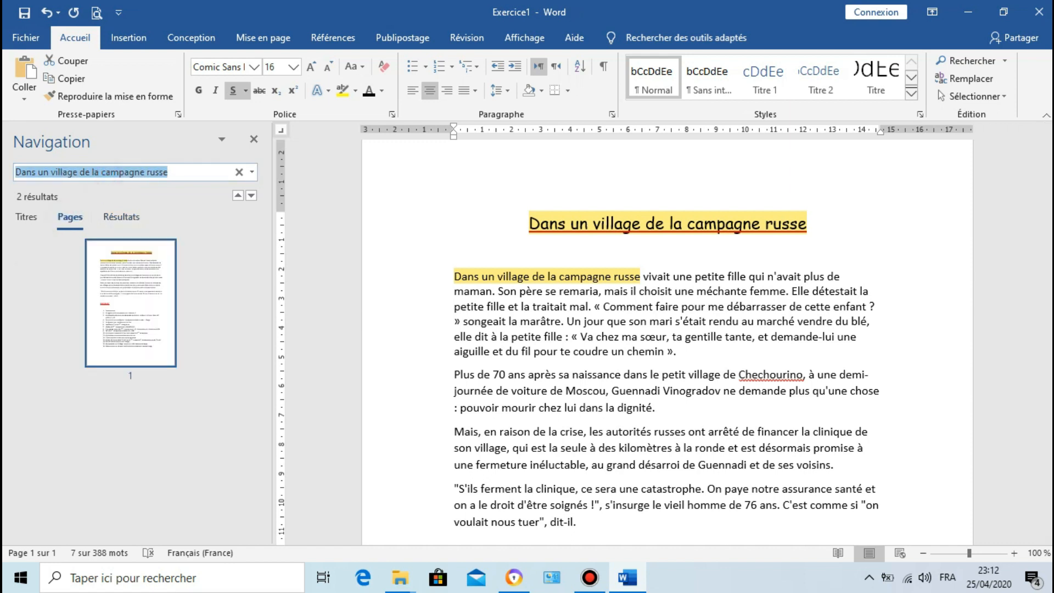
pyautogui.write('catas')
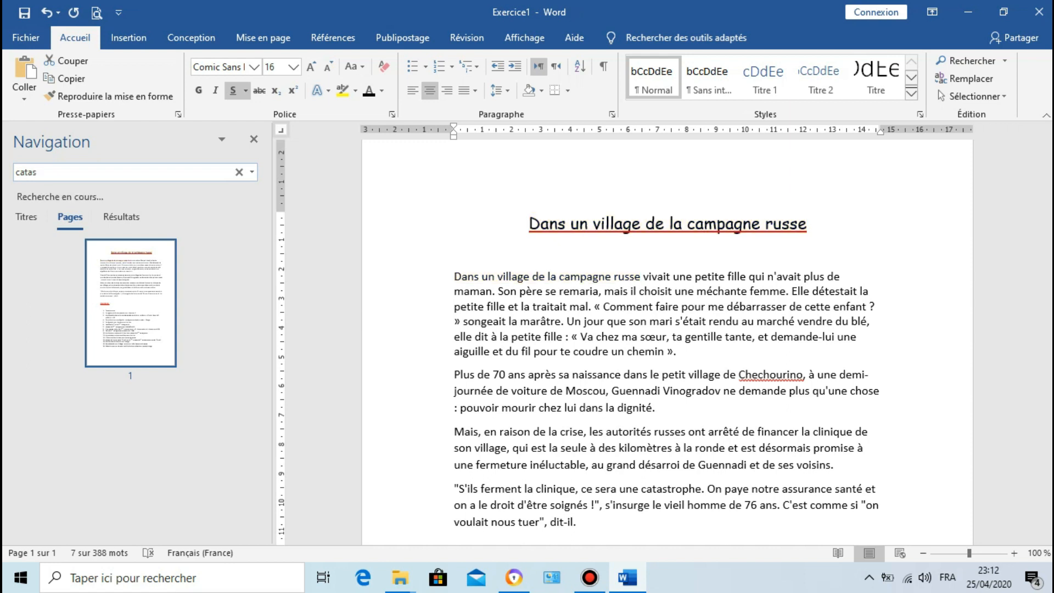
pyautogui.write('trophe')
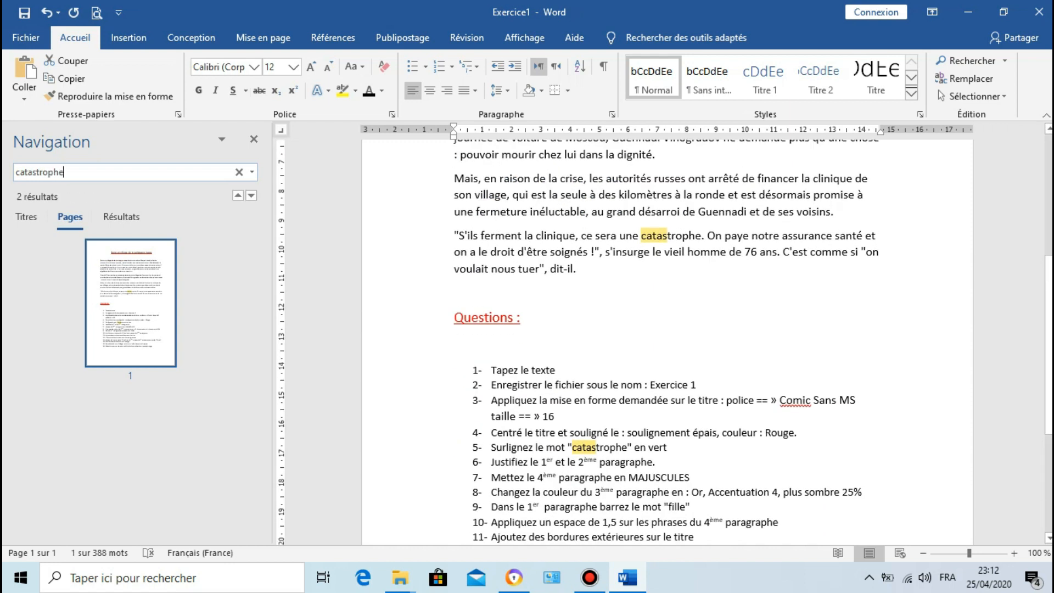
pyautogui.click(102, 276)
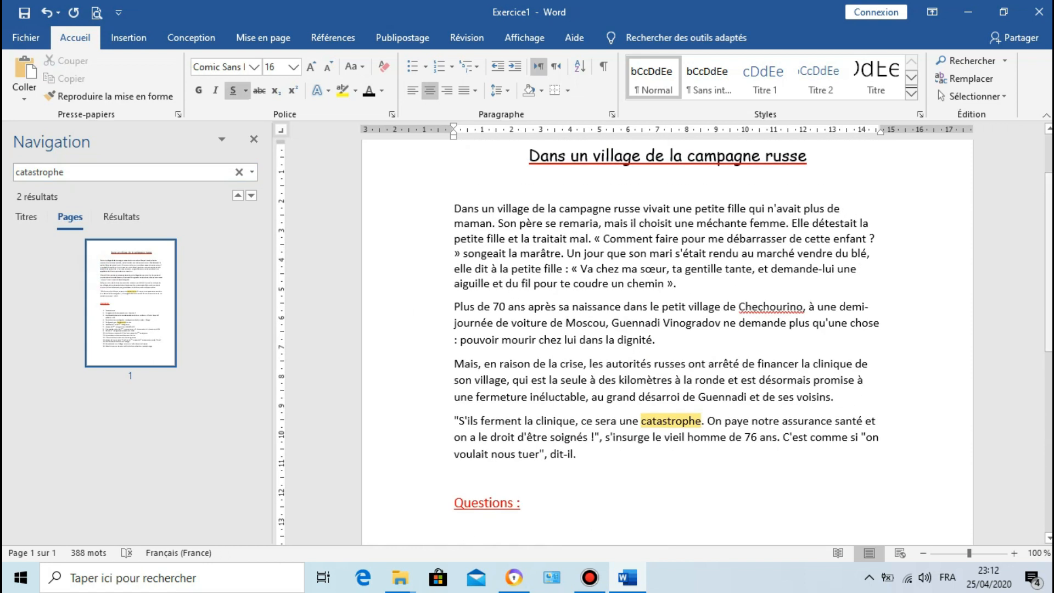
# Close the Navigation pane and highlight the word "catastrophe" in the fourth paragraph in dark green
pyautogui.scroll(-4, 857, 483)
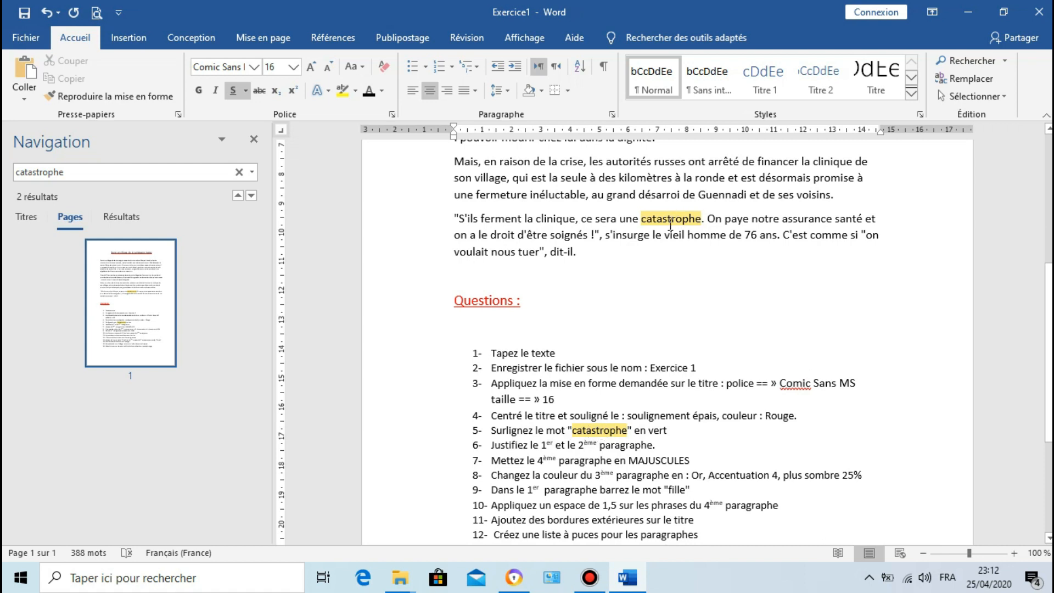
pyautogui.click(254, 138)
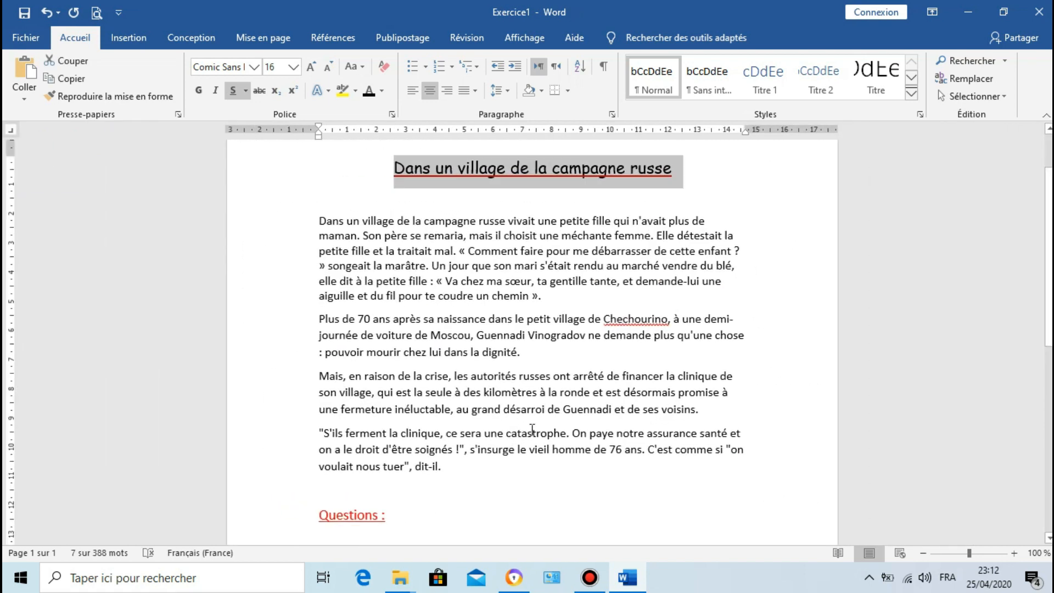
pyautogui.doubleClick(532, 431)
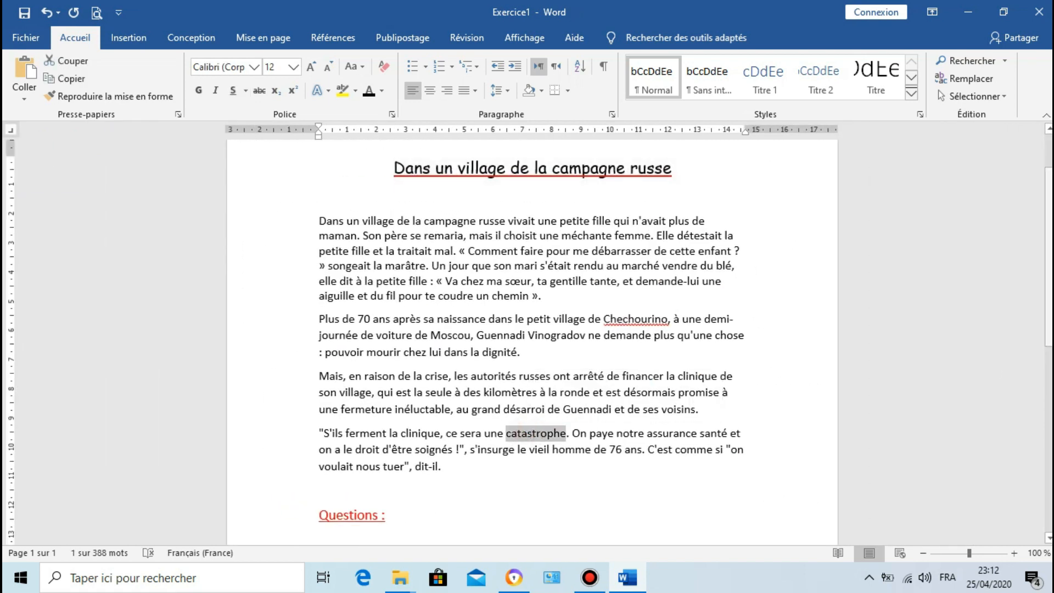
pyautogui.scroll(-5, 1045, 422)
pyautogui.scroll(-3, 1046, 423)
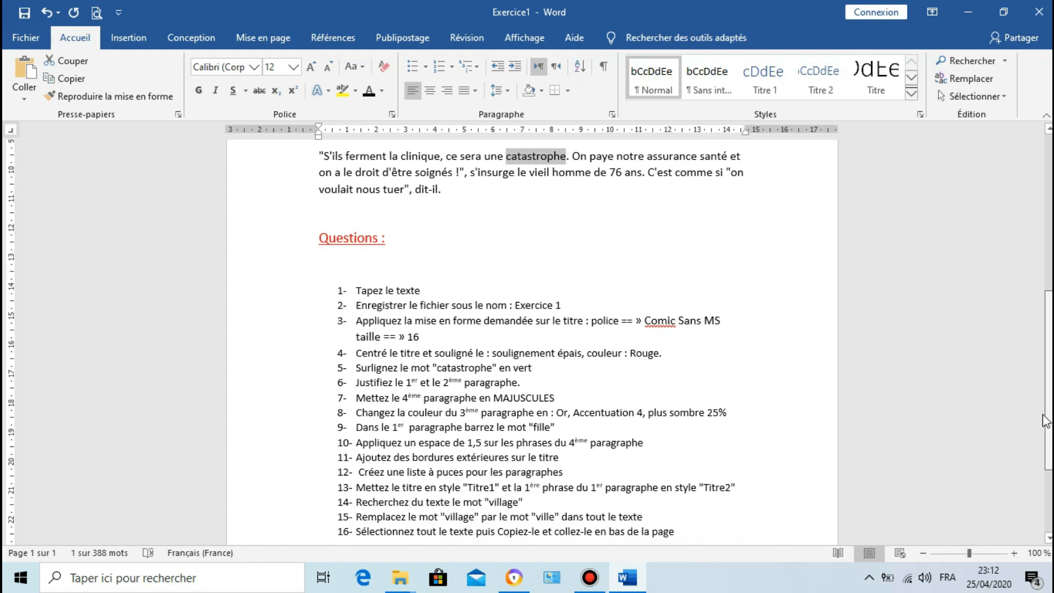
pyautogui.scroll(5, 1046, 426)
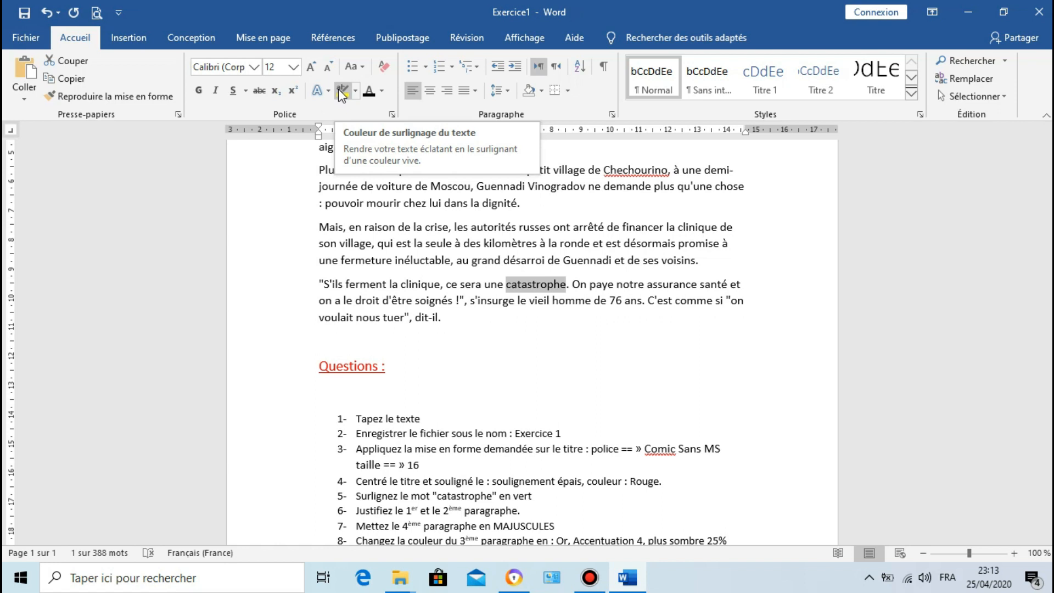
pyautogui.click(354, 93)
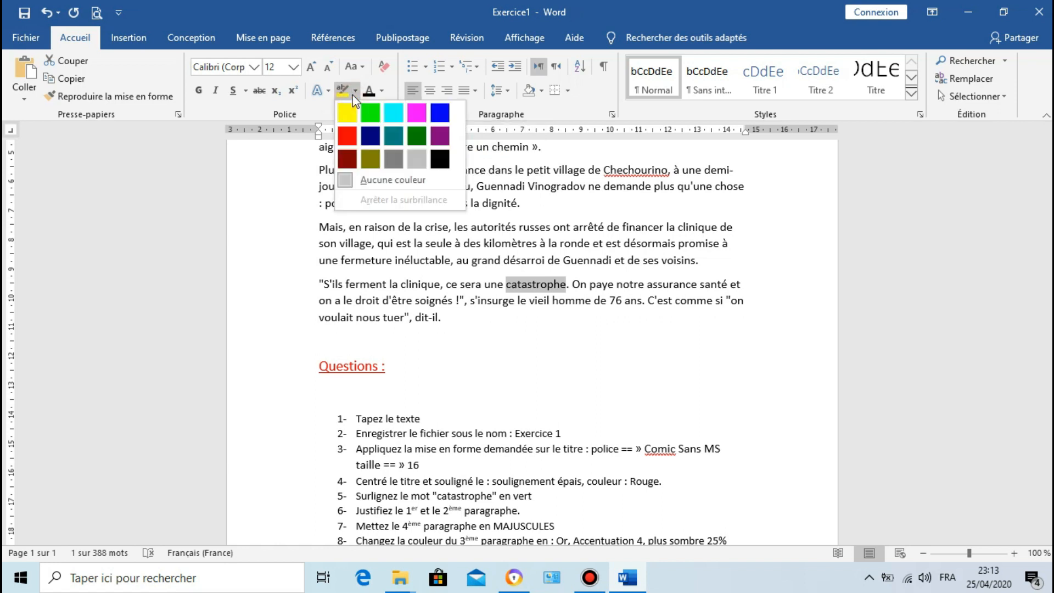
pyautogui.click(369, 113)
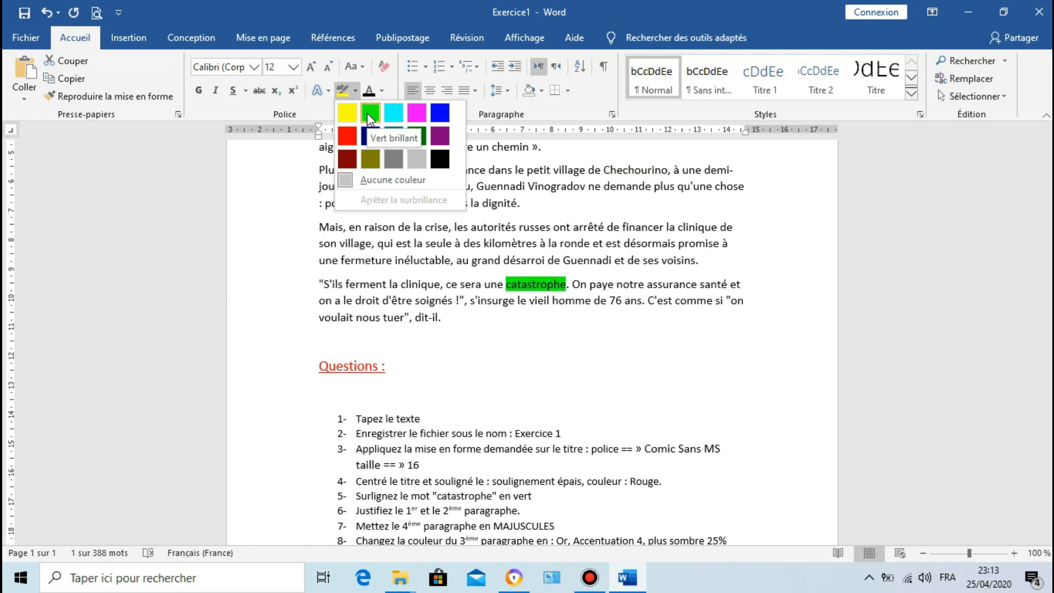
pyautogui.click(421, 135)
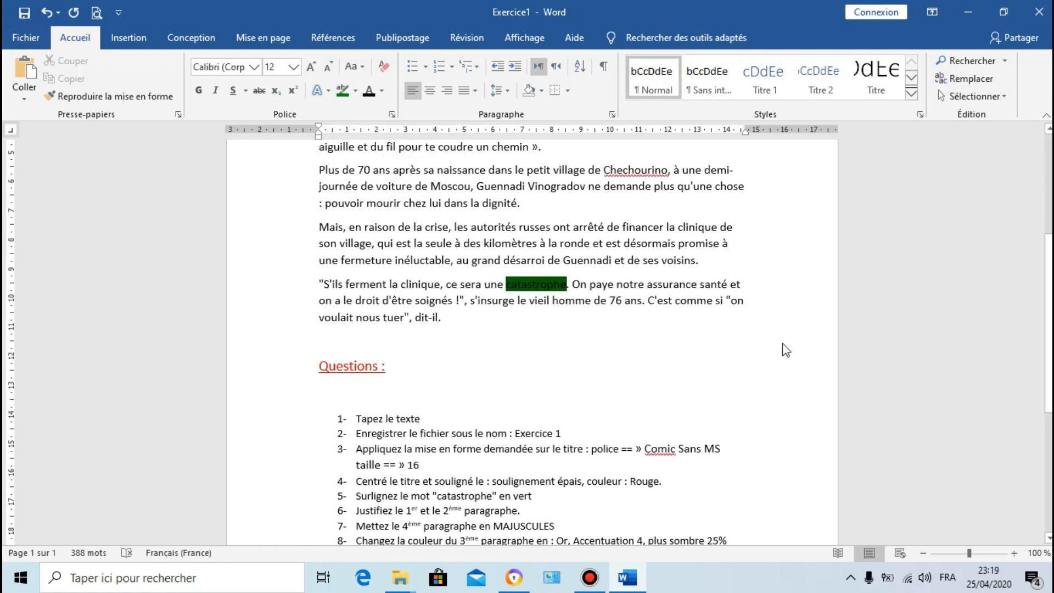
# Justify the first and second paragraphs of the text, as asked in question 6
pyautogui.moveTo(1049, 305); pyautogui.dragTo(1051, 353)
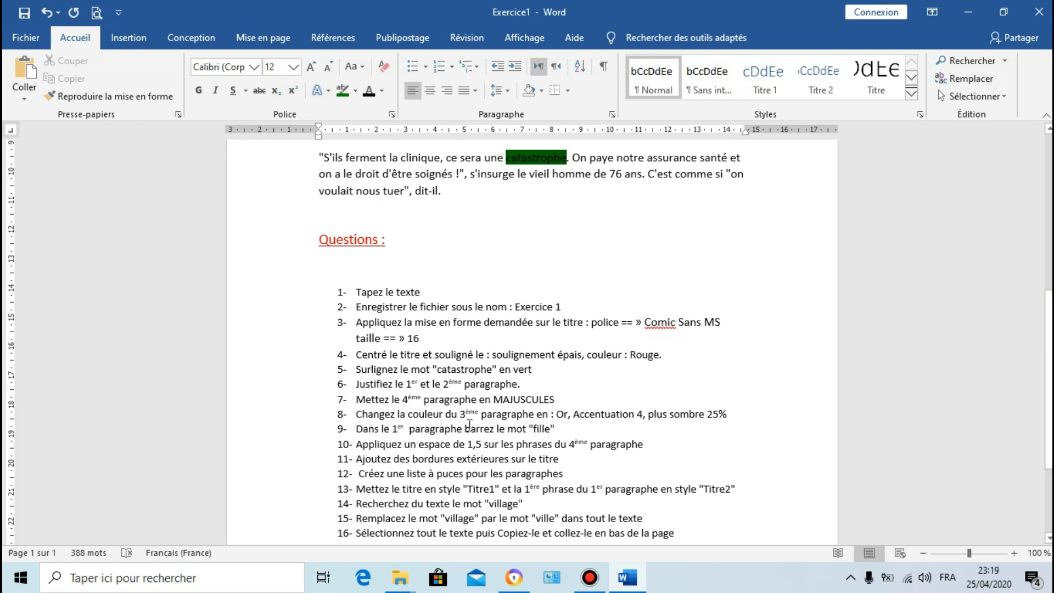
pyautogui.doubleClick(410, 384)
pyautogui.scroll(6, 529, 348)
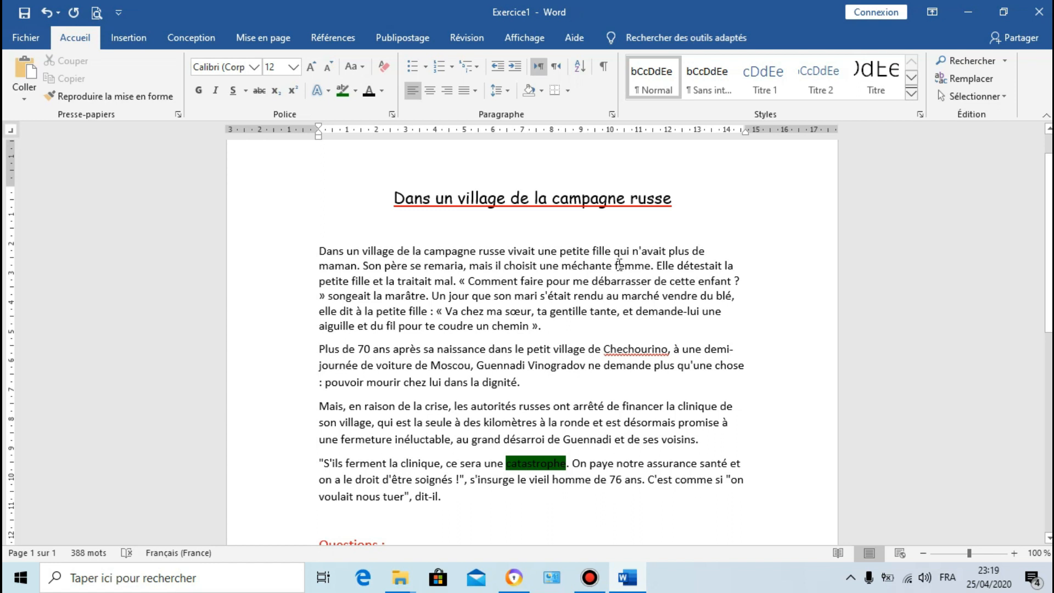
pyautogui.moveTo(320, 251); pyautogui.dragTo(574, 379)
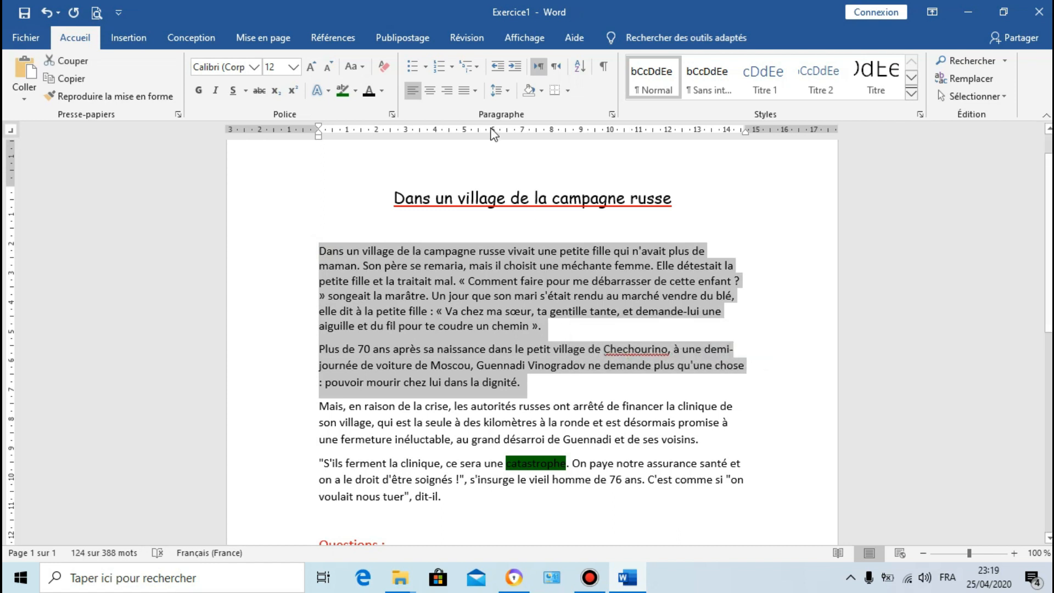
pyautogui.click(475, 95)
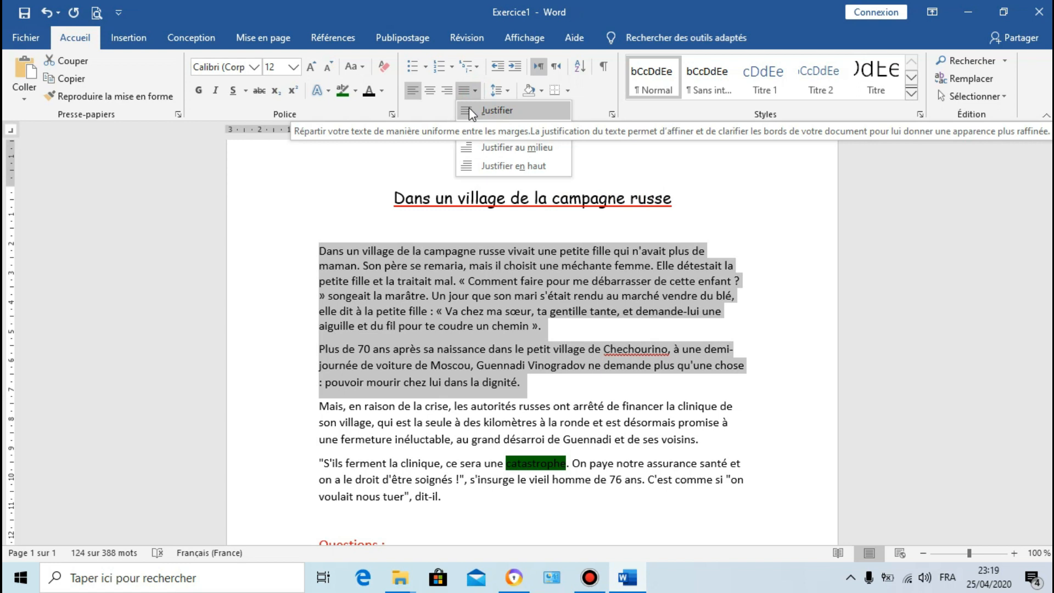
pyautogui.click(470, 111)
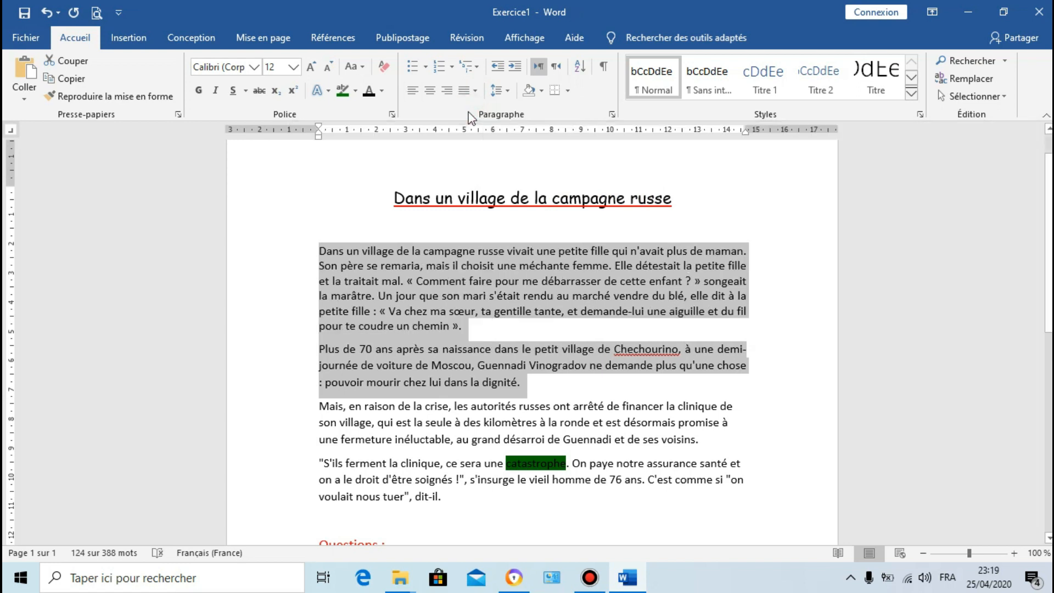
pyautogui.click(536, 382)
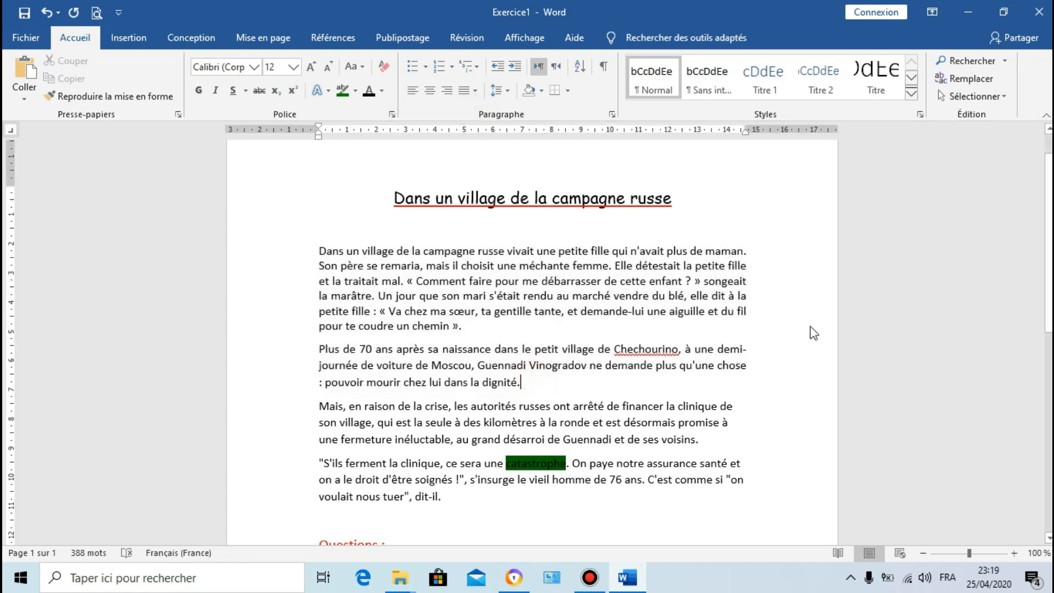
# Convert the fourth paragraph, starting "S'ils ferment la clinique", to capital letters (MAJUSCULES)
pyautogui.moveTo(1043, 184); pyautogui.dragTo(669, 355)
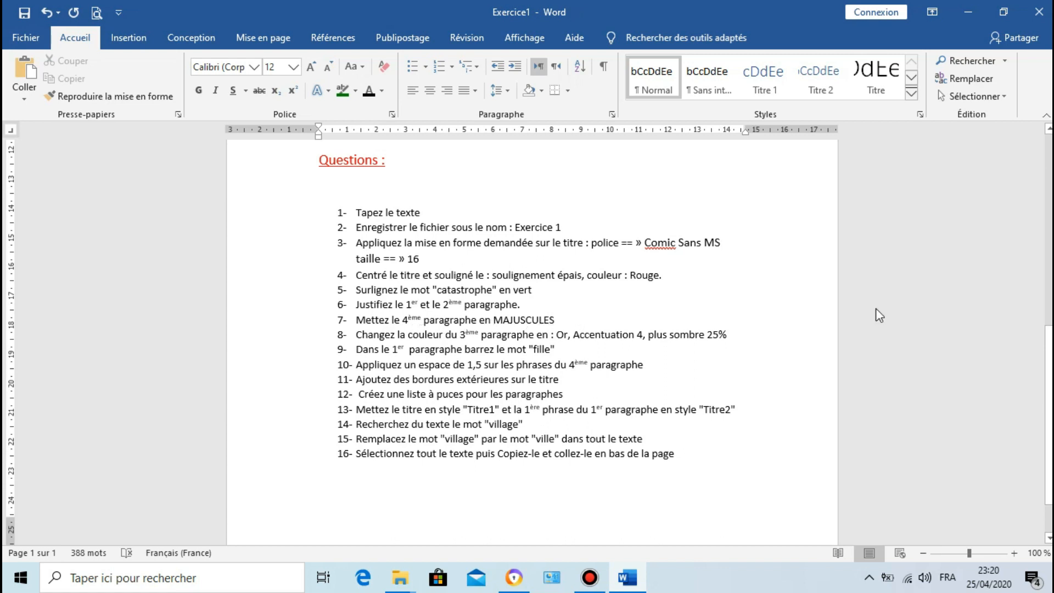
pyautogui.moveTo(1049, 420); pyautogui.dragTo(1049, 284)
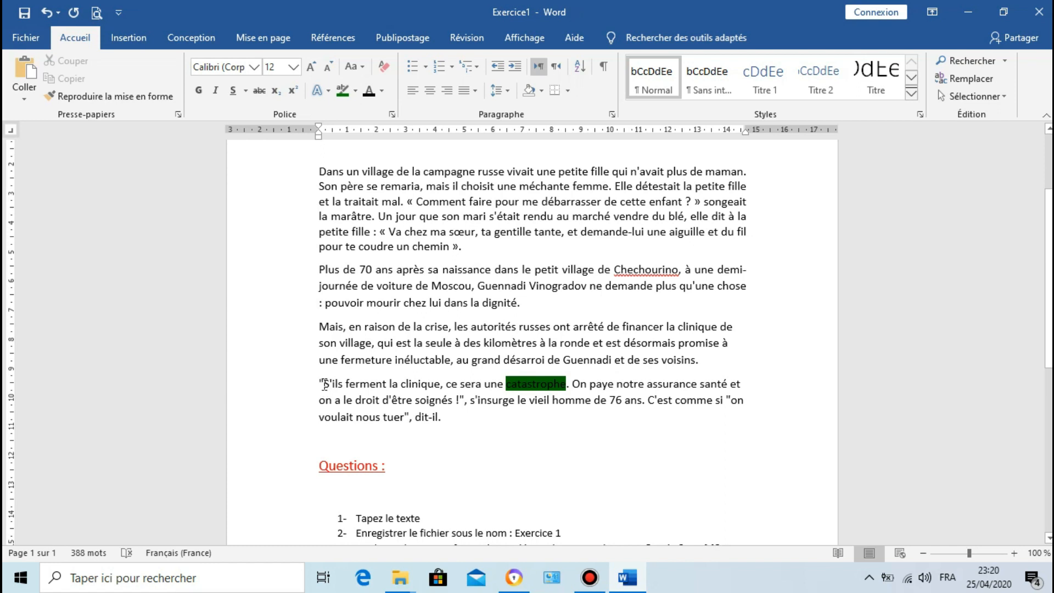
pyautogui.moveTo(325, 383); pyautogui.dragTo(446, 426)
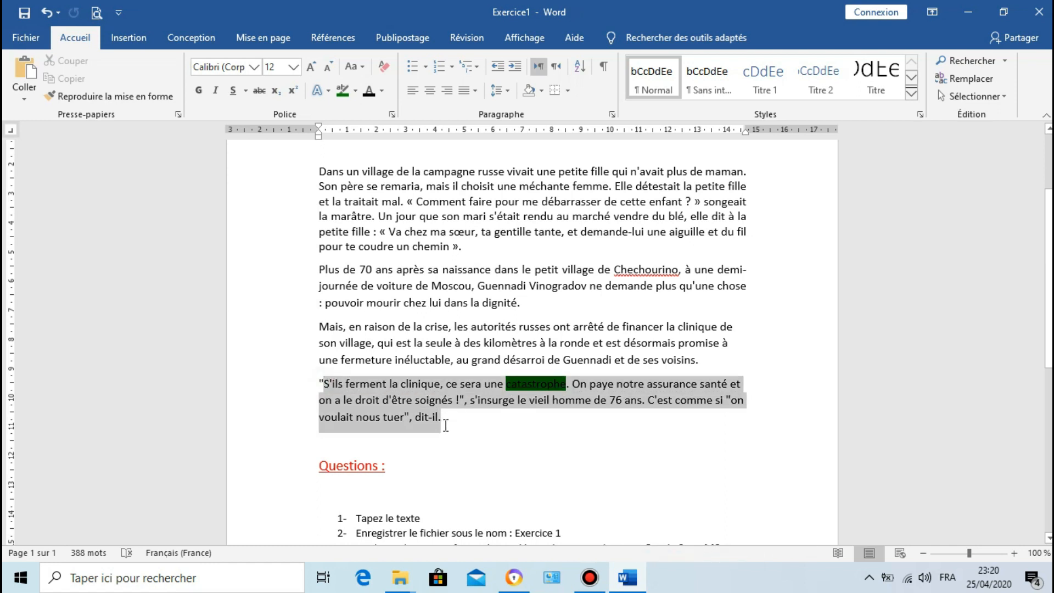
pyautogui.click(364, 71)
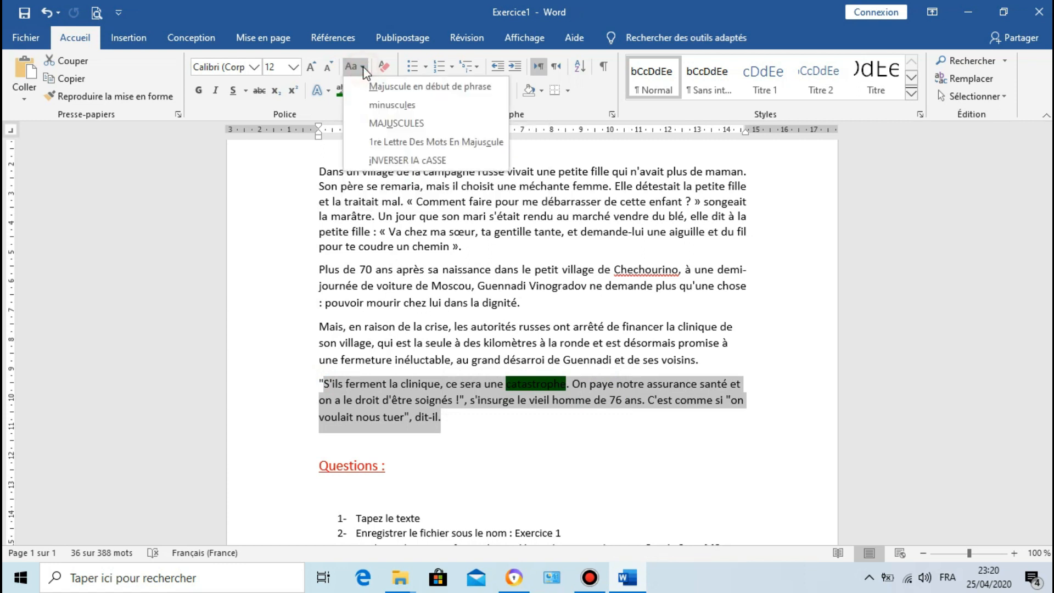
pyautogui.click(367, 124)
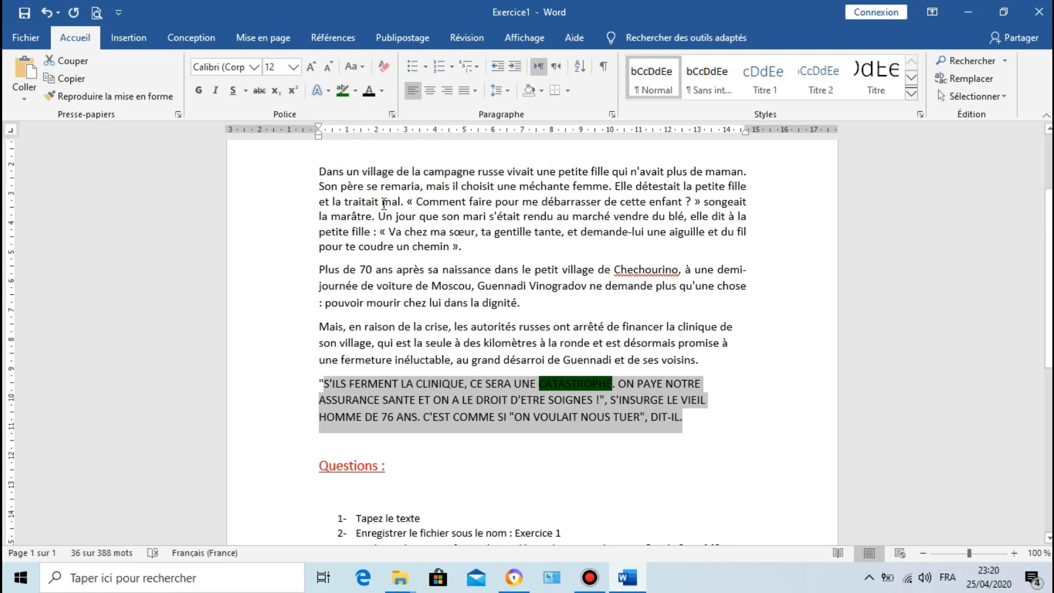
pyautogui.click(688, 418)
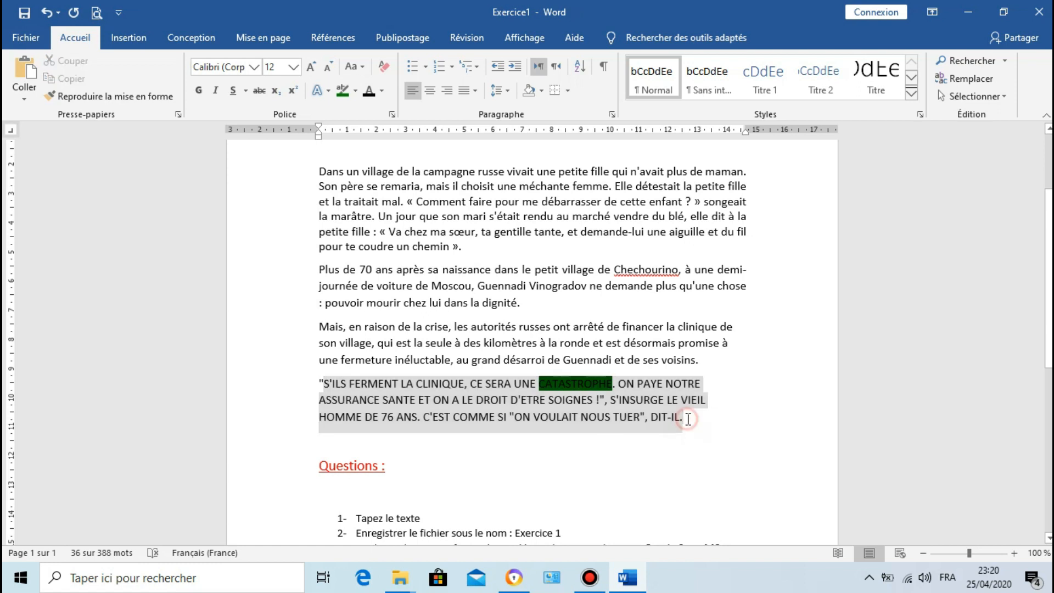
# Change the font colour of the third paragraph to "Or, Accentuation 4, plus sombre 25%"
pyautogui.moveTo(1048, 269); pyautogui.dragTo(1036, 410)
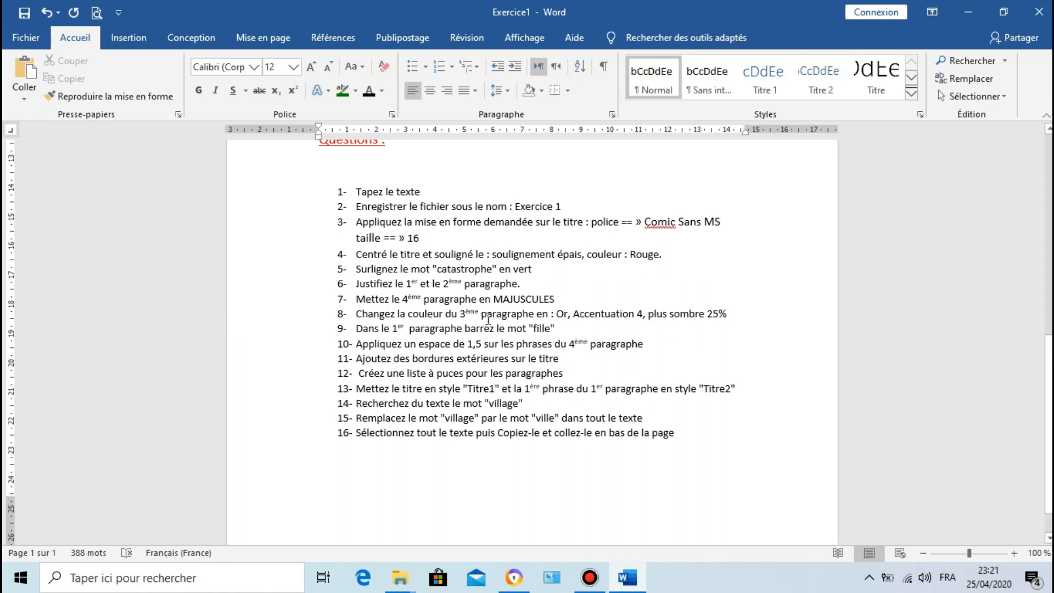
pyautogui.moveTo(1045, 426); pyautogui.dragTo(1045, 253)
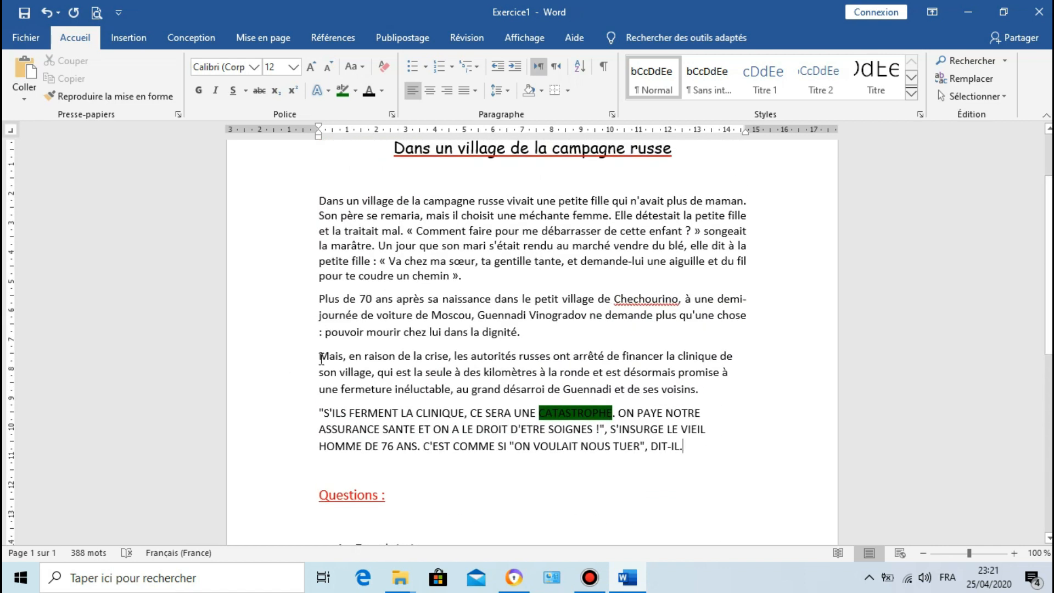
pyautogui.moveTo(321, 358); pyautogui.dragTo(704, 395)
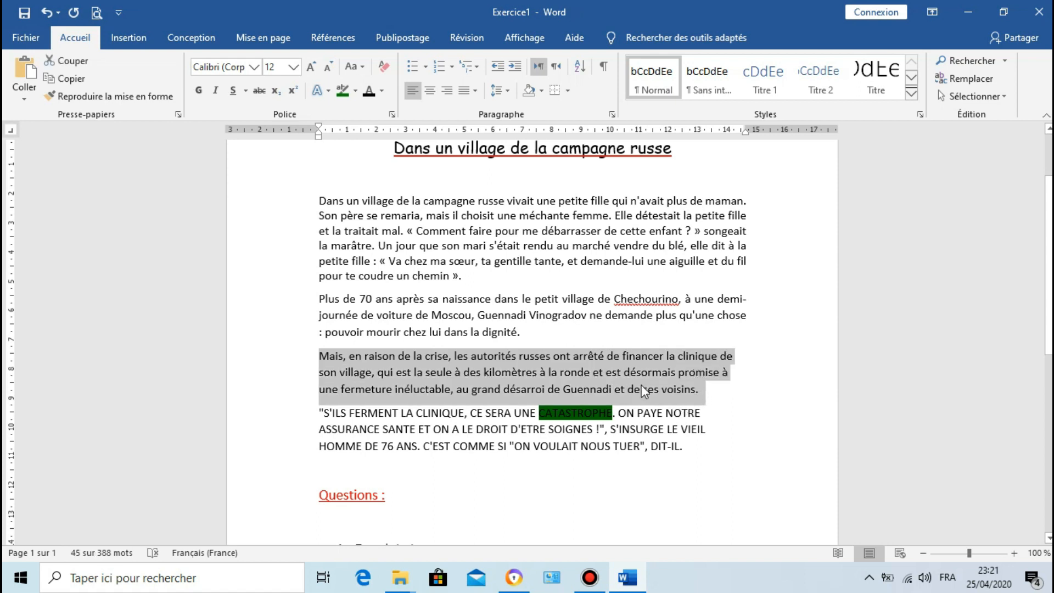
pyautogui.click(383, 91)
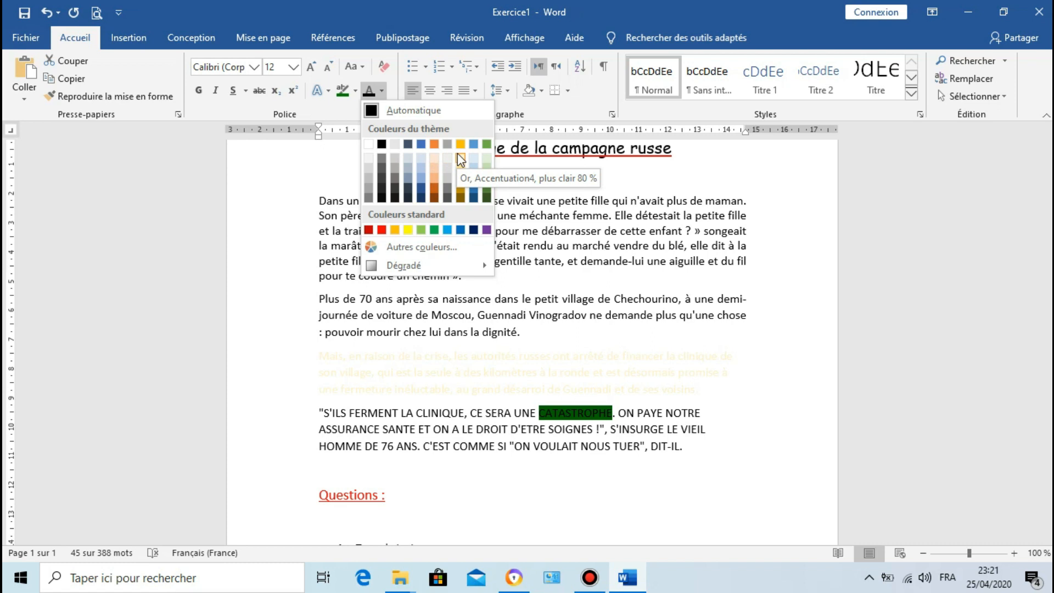
pyautogui.click(462, 194)
# Strike through the word "fille" in the first sentence of the first paragraph
pyautogui.scroll(-8, 461, 220)
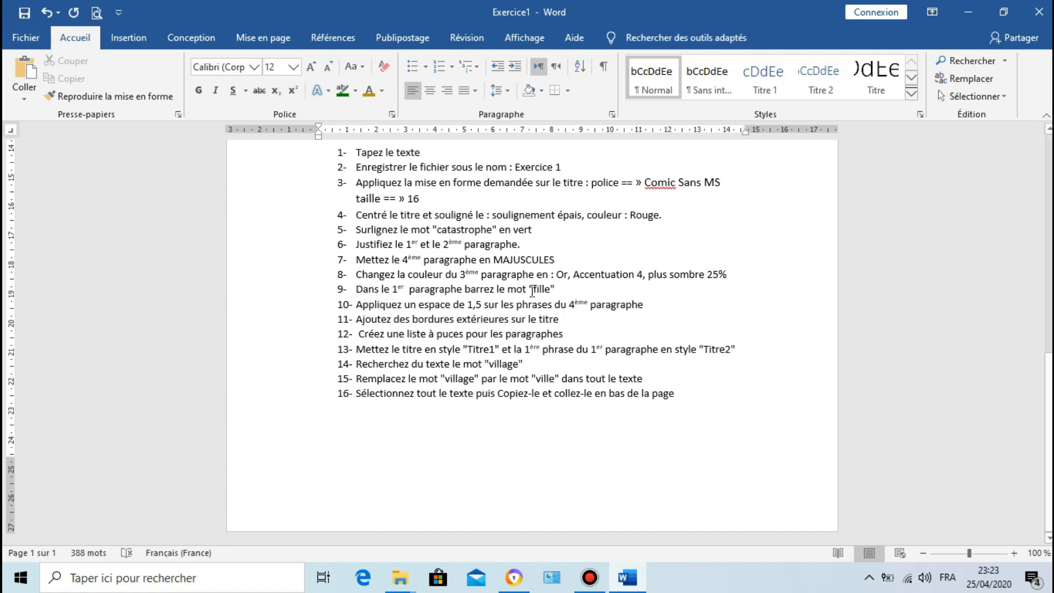
pyautogui.moveTo(1049, 439); pyautogui.dragTo(1049, 221)
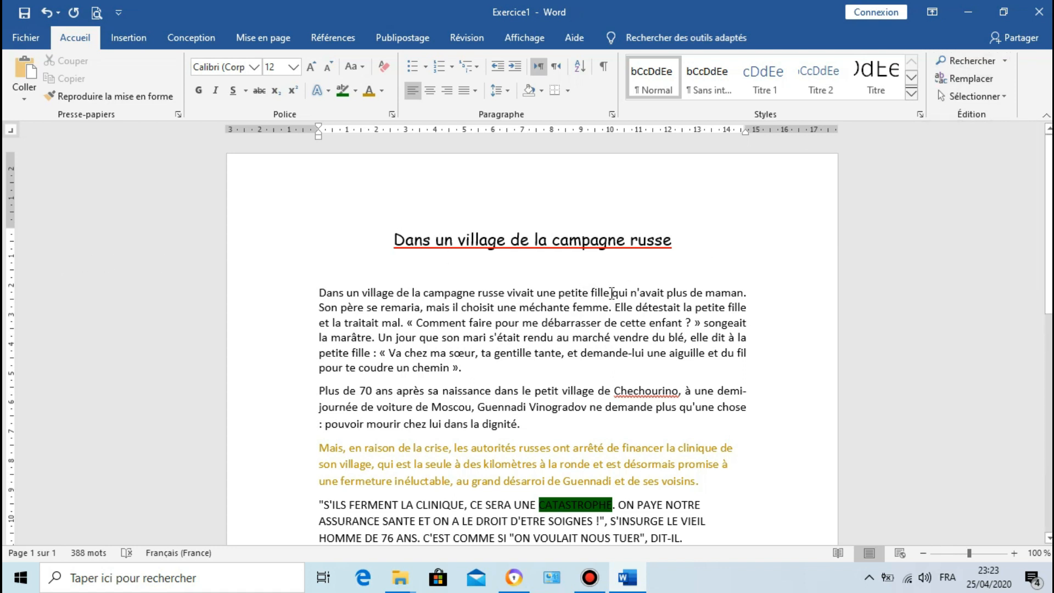
pyautogui.moveTo(610, 294); pyautogui.dragTo(591, 294)
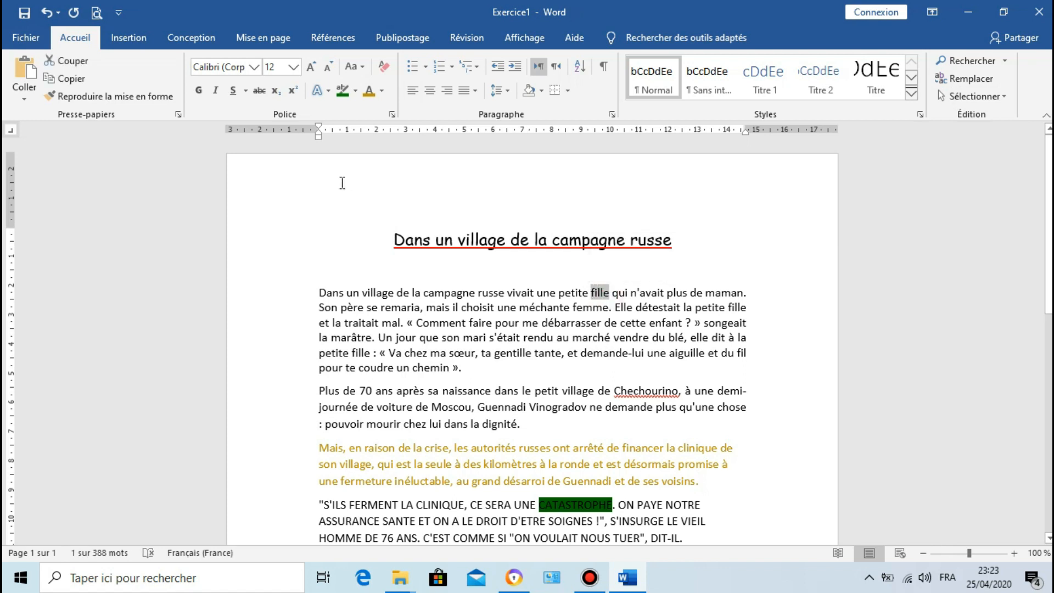
pyautogui.click(259, 95)
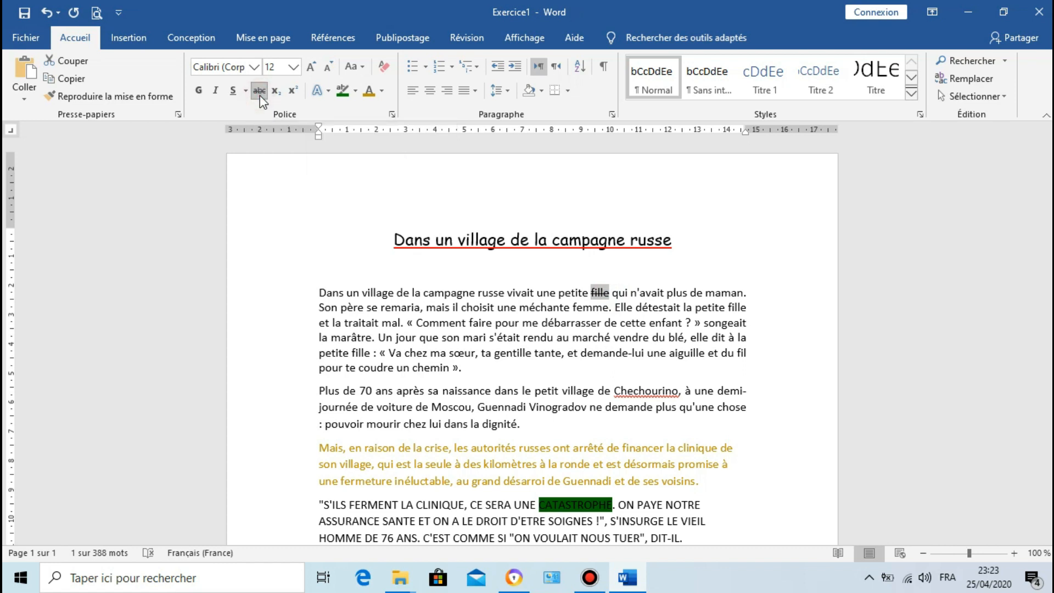
# Set the line spacing of the capitalised fourth paragraph to 1,5, as asked in question 10
pyautogui.scroll(-3, 531, 329)
pyautogui.scroll(-12, 410, 360)
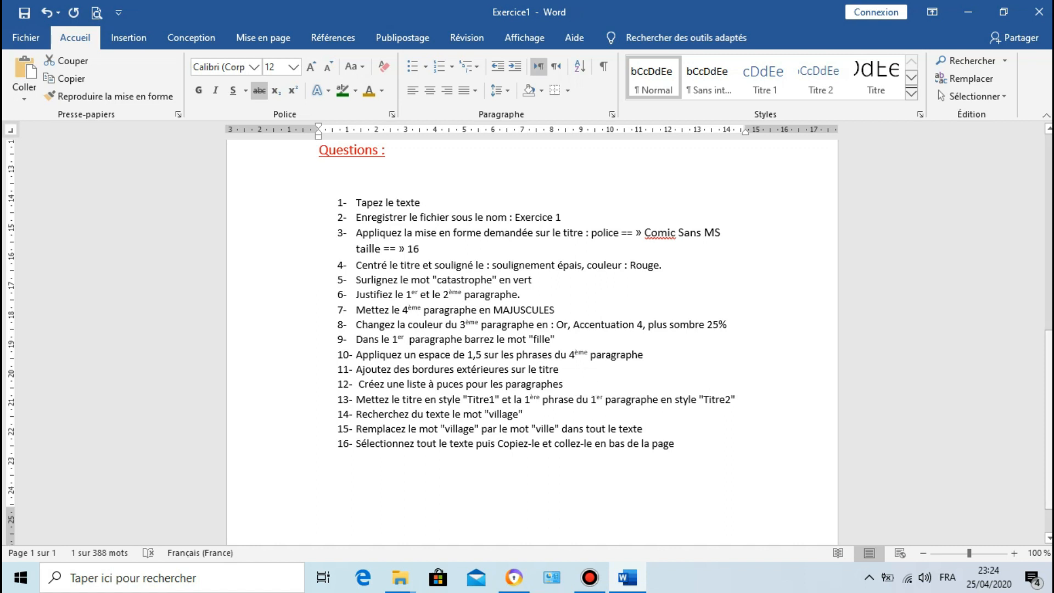
pyautogui.scroll(1, 1049, 417)
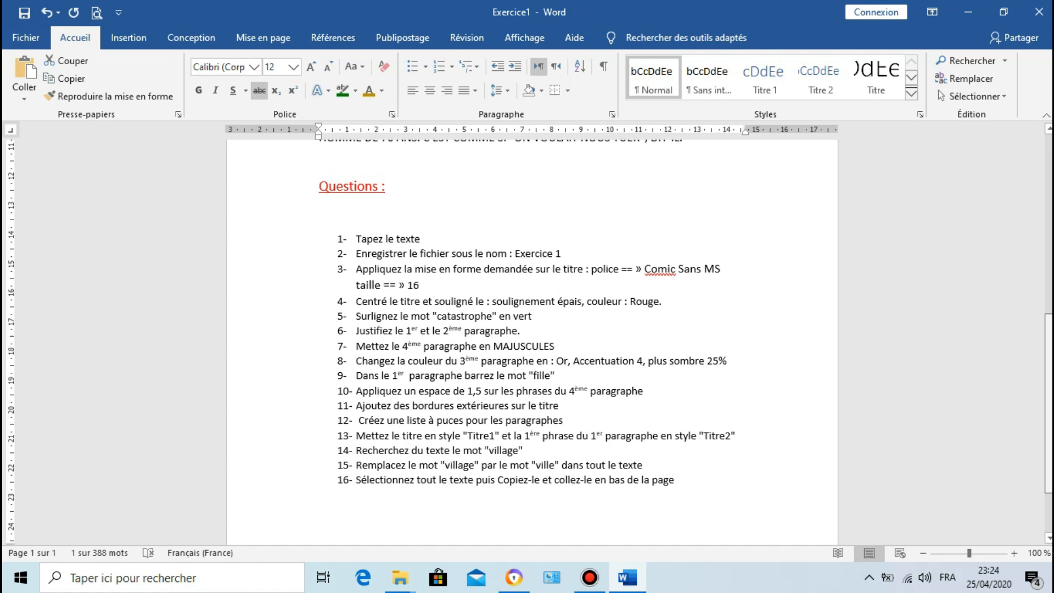
pyautogui.moveTo(1049, 407); pyautogui.dragTo(1040, 334)
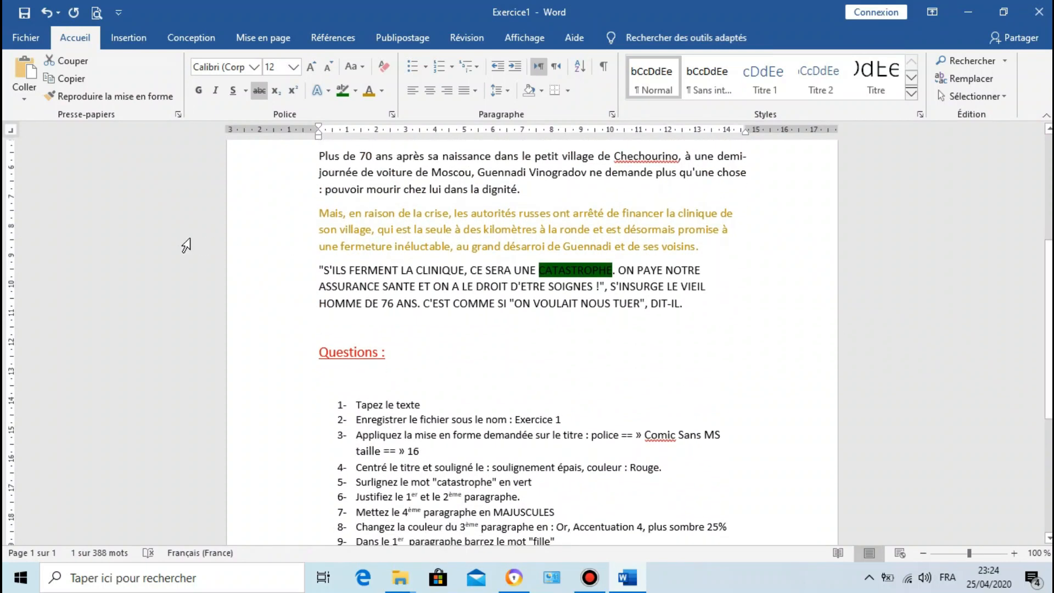
pyautogui.moveTo(325, 267); pyautogui.dragTo(701, 308)
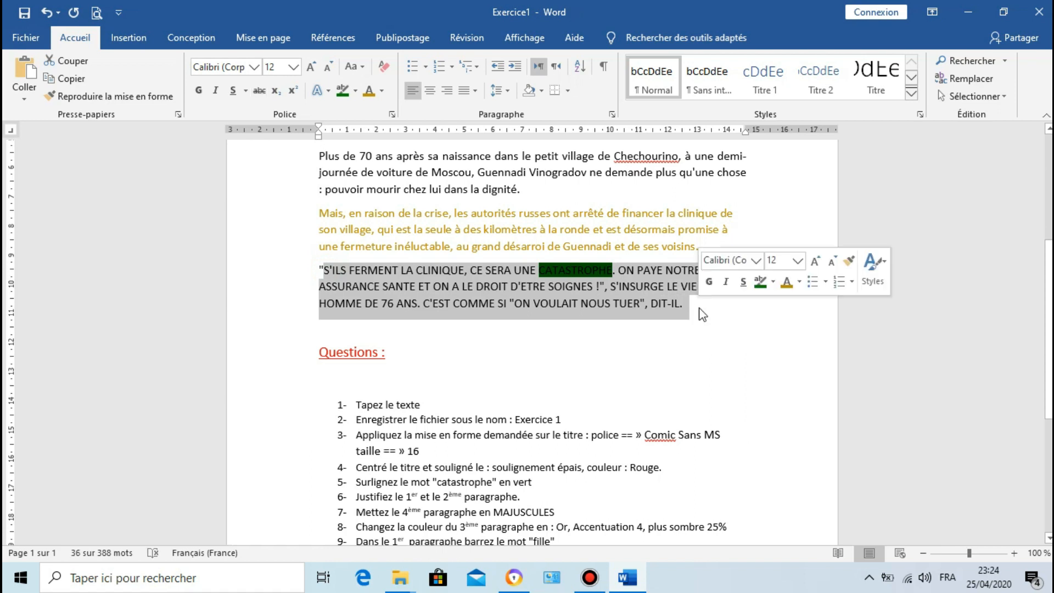
pyautogui.click(502, 93)
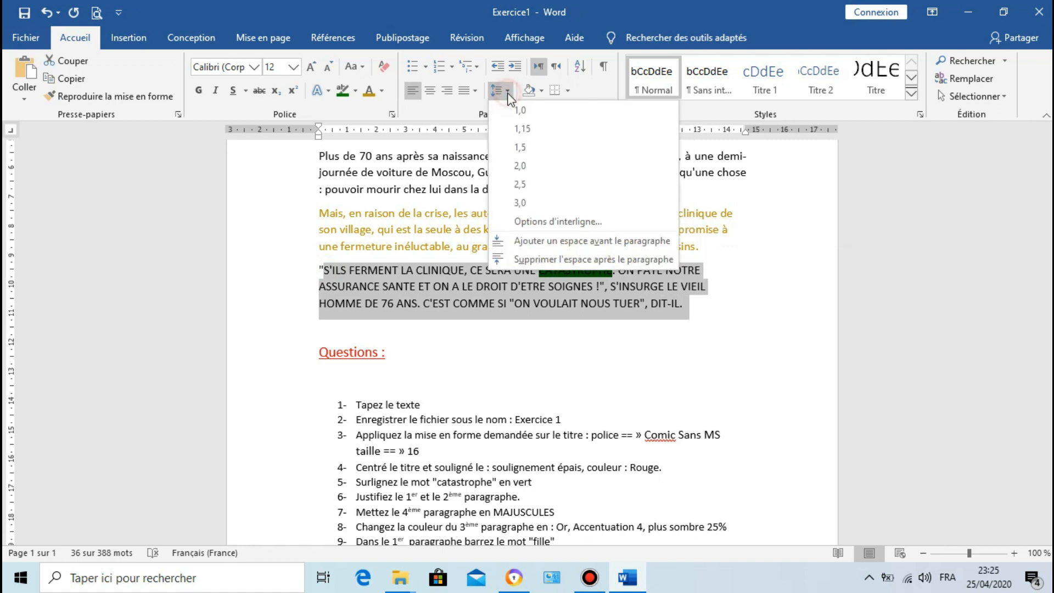
pyautogui.click(518, 148)
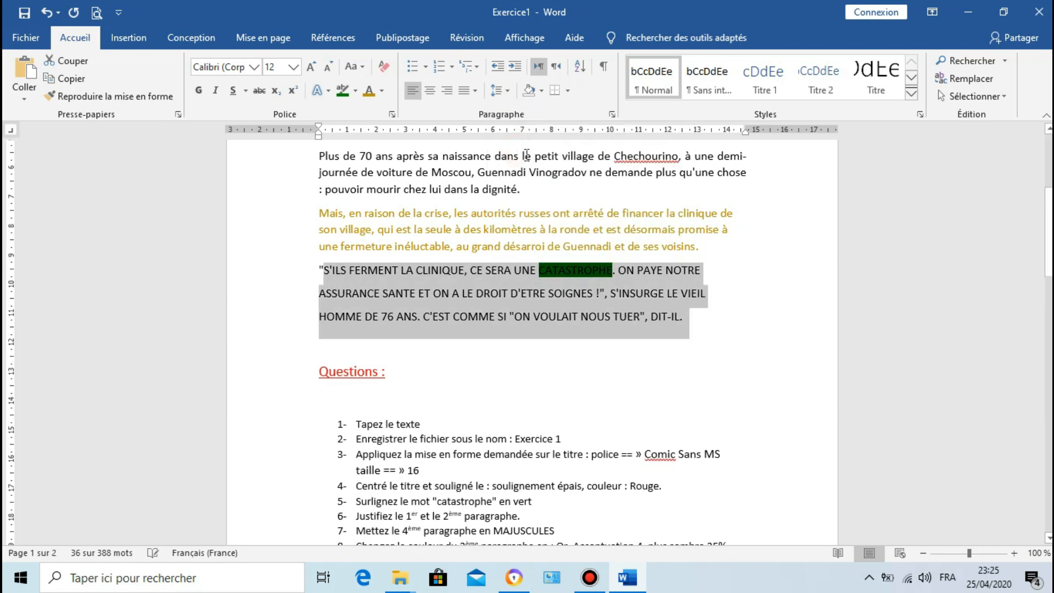
pyautogui.moveTo(1045, 222); pyautogui.dragTo(1045, 280)
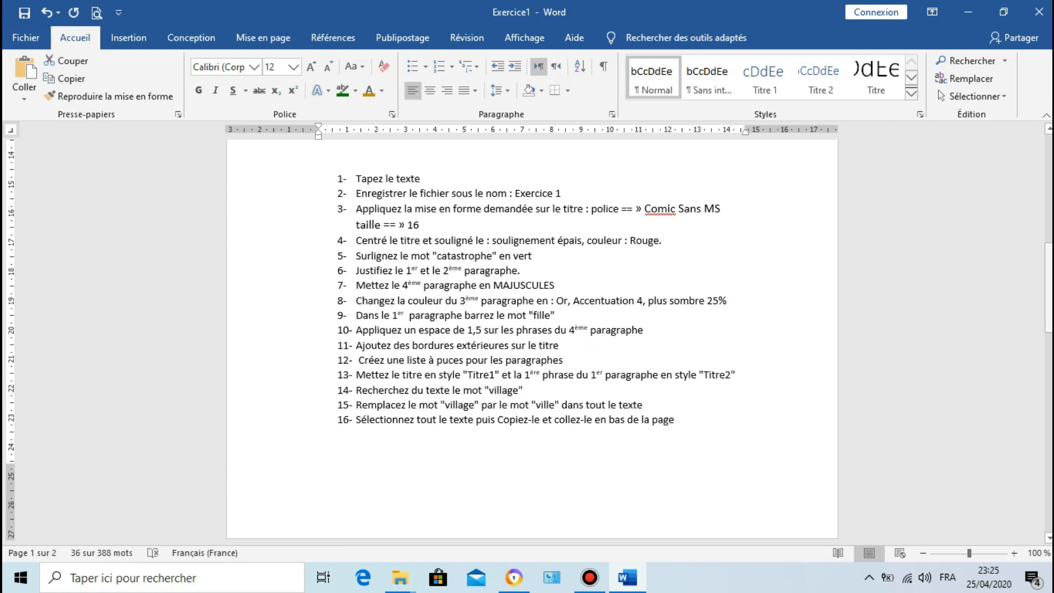
# Add outside borders (Bordures extérieures) around the title "Dans un village de la campagne russe"
pyautogui.scroll(10, 954, 312)
pyautogui.click(570, 240)
pyautogui.tripleClick(569, 240)
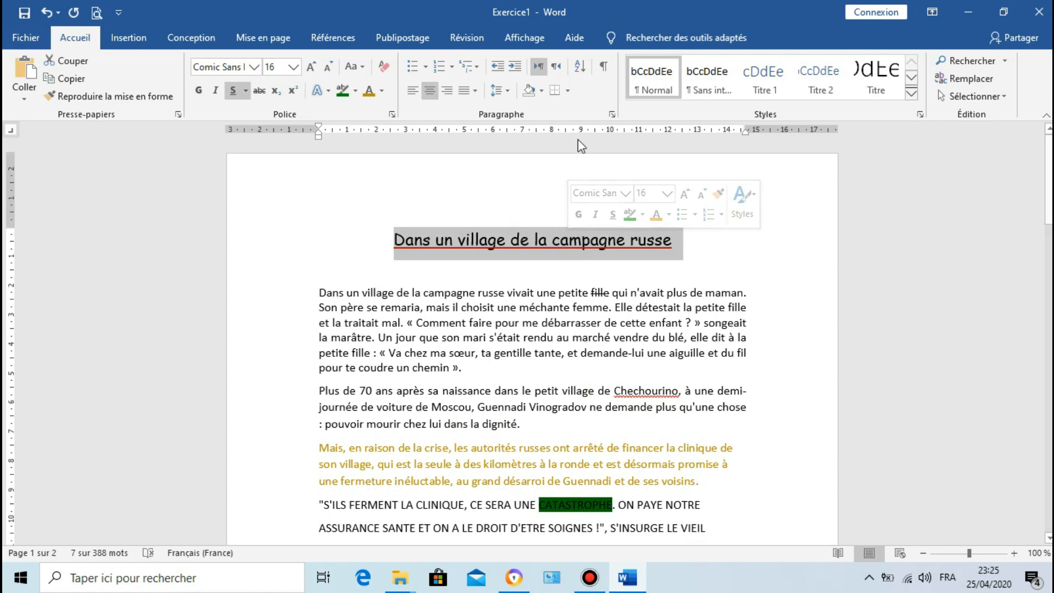
pyautogui.click(567, 93)
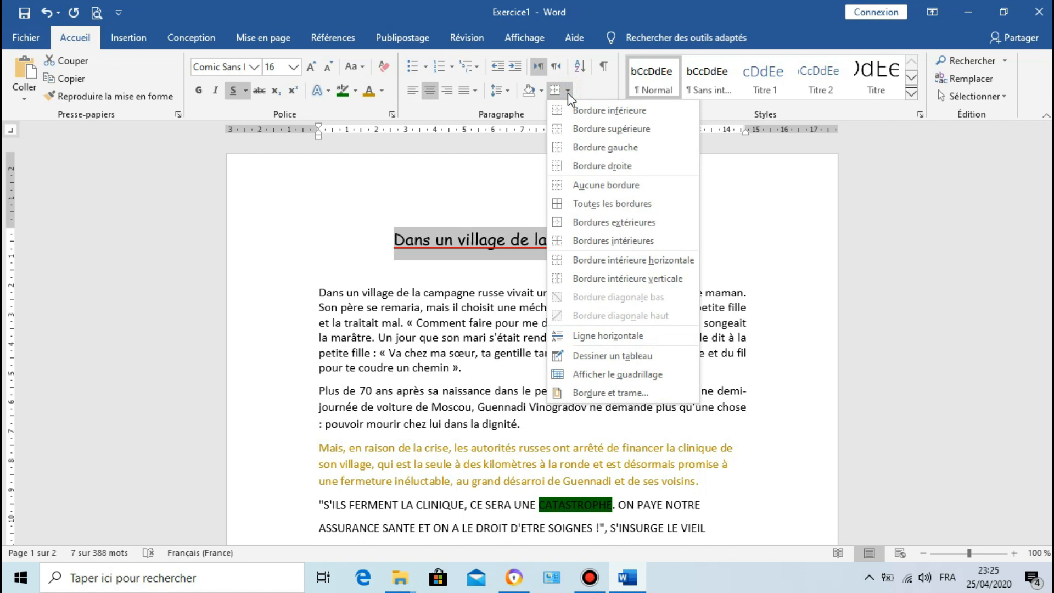
pyautogui.click(581, 223)
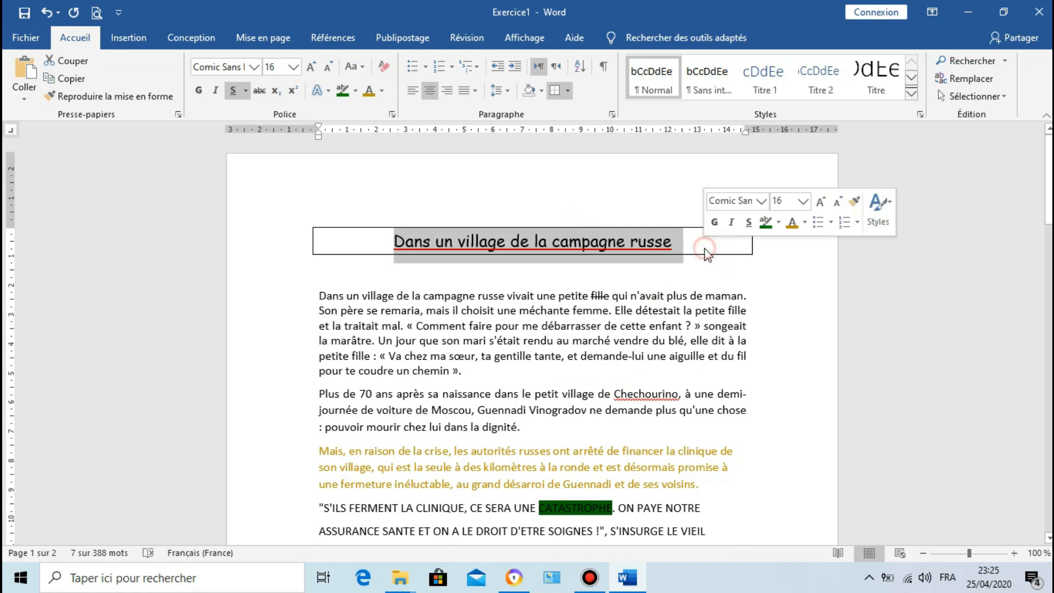
pyautogui.click(693, 272)
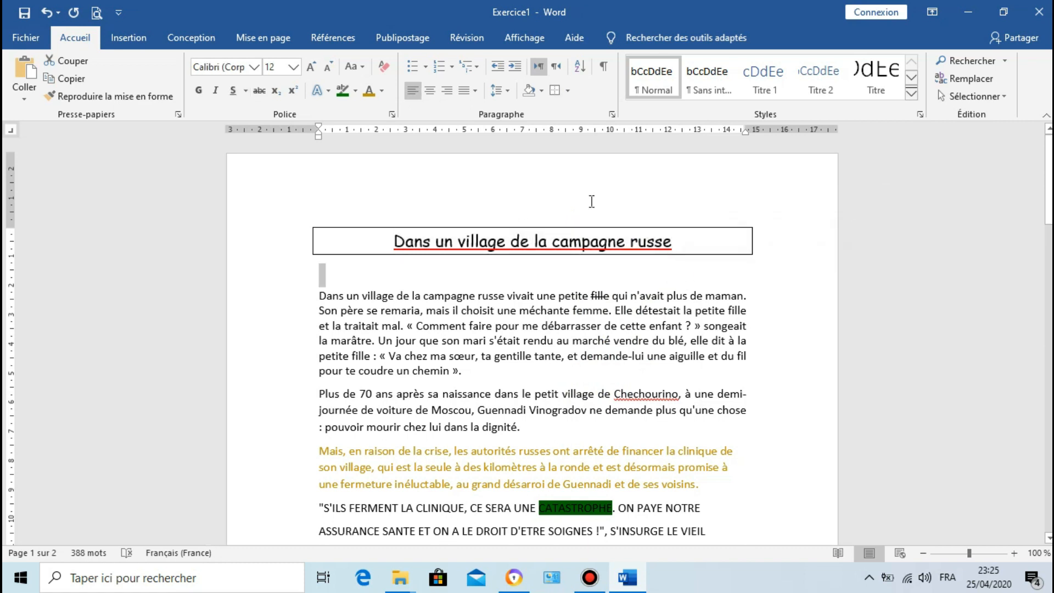
# Turn the four text paragraphs below the title into a bulleted list with the default round bullet
pyautogui.scroll(-10, 620, 291)
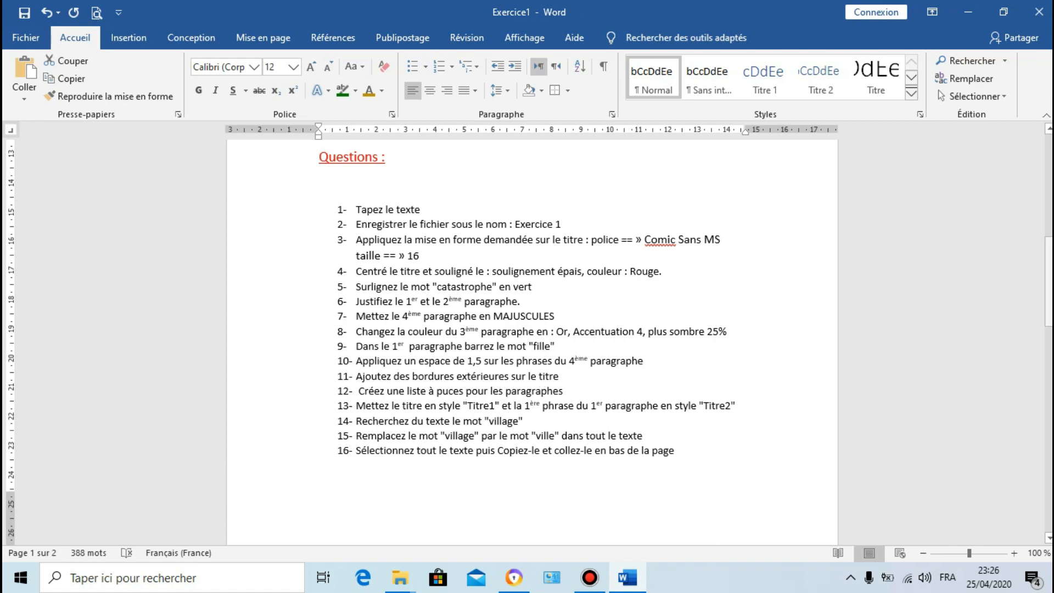
pyautogui.moveTo(1048, 282); pyautogui.dragTo(1049, 188)
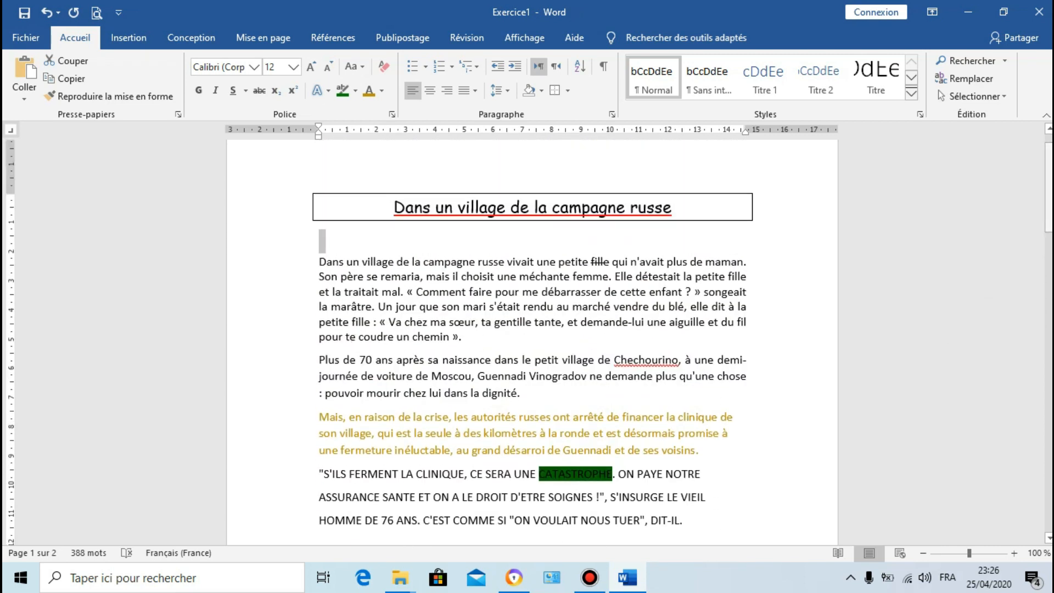
pyautogui.scroll(-1, 324, 203)
pyautogui.moveTo(319, 192); pyautogui.dragTo(696, 461)
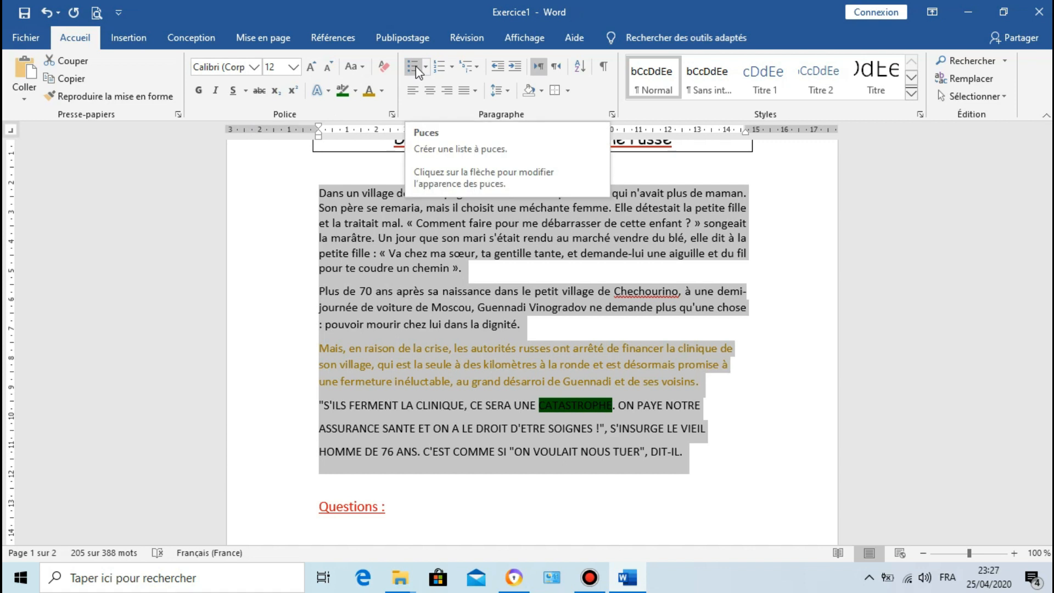
pyautogui.click(569, 91)
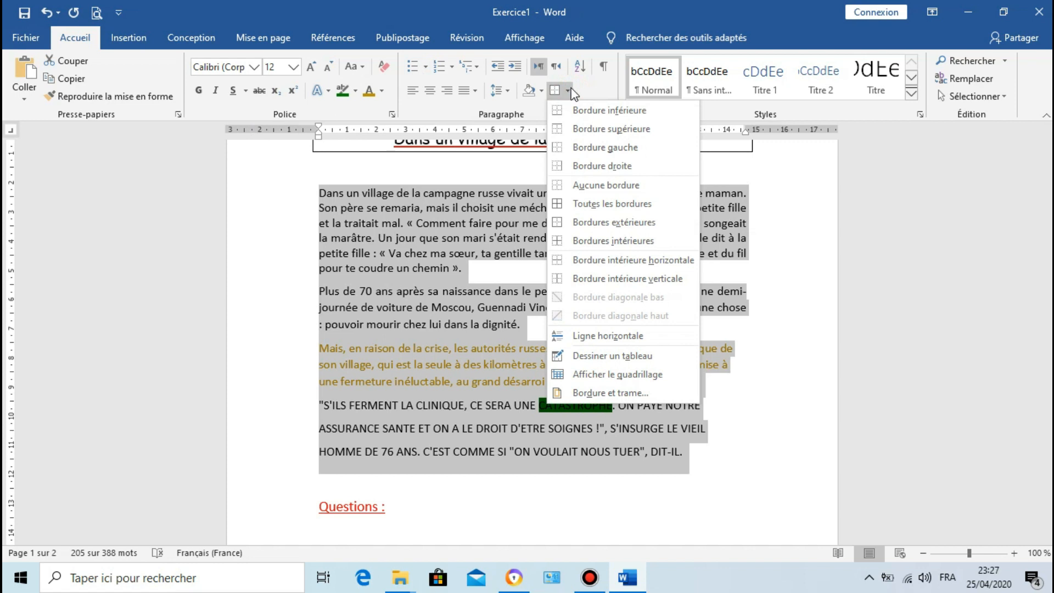
pyautogui.click(426, 69)
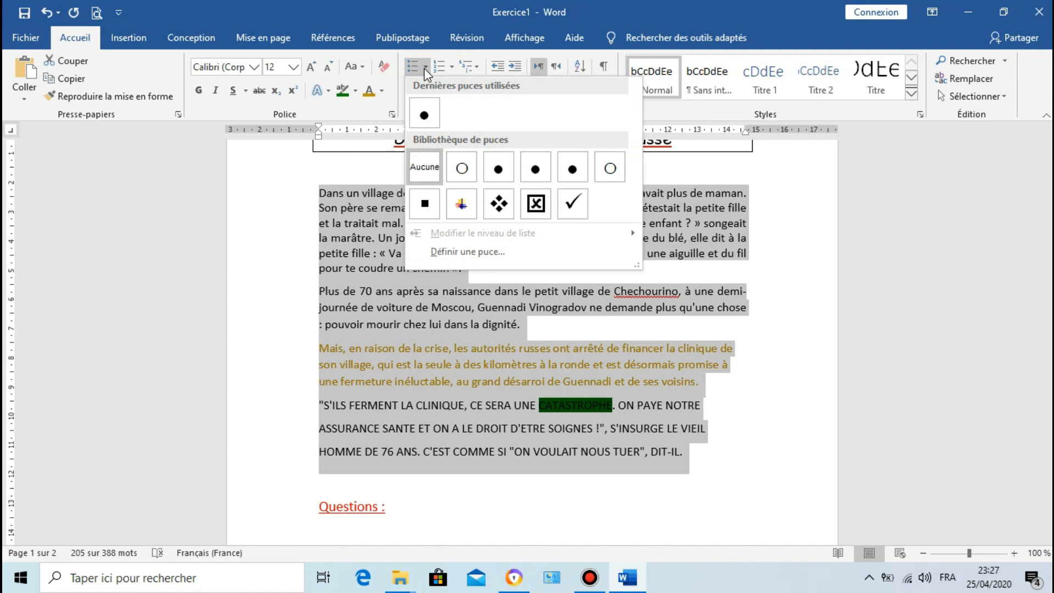
pyautogui.click(411, 71)
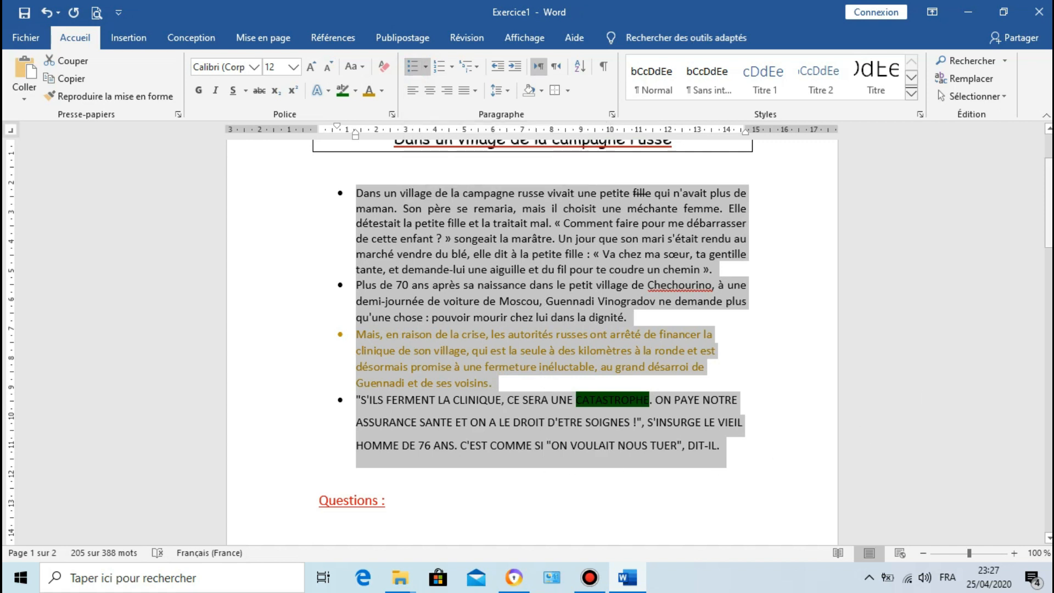
# Apply the style Titre 1 to the title and Titre 2 to the first line of the first paragraph, as asked in question 13
pyautogui.moveTo(1043, 231); pyautogui.dragTo(1043, 325)
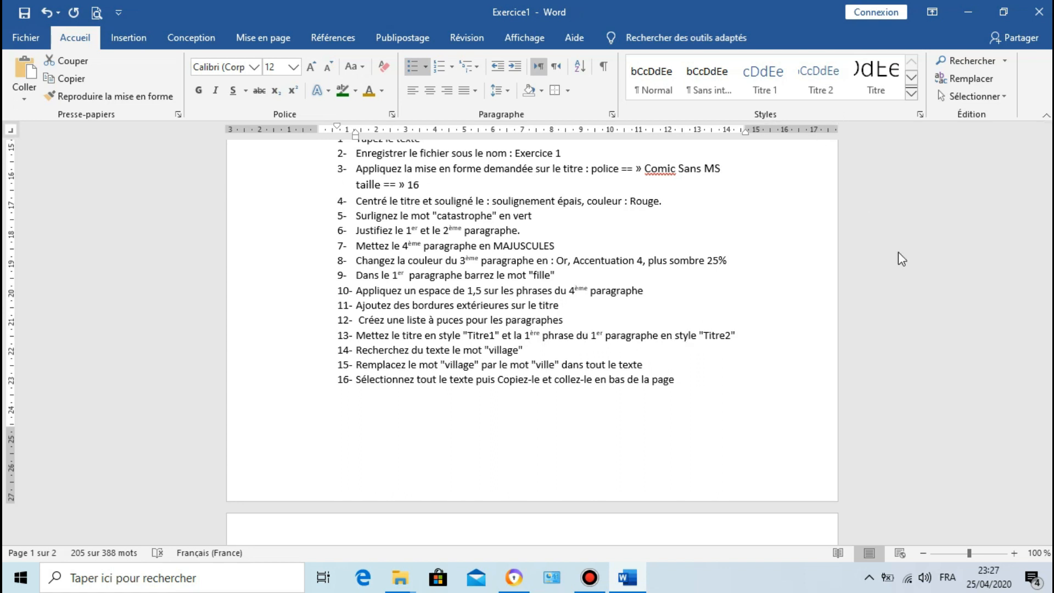
pyautogui.moveTo(1049, 309); pyautogui.dragTo(1049, 190)
pyautogui.tripleClick(575, 239)
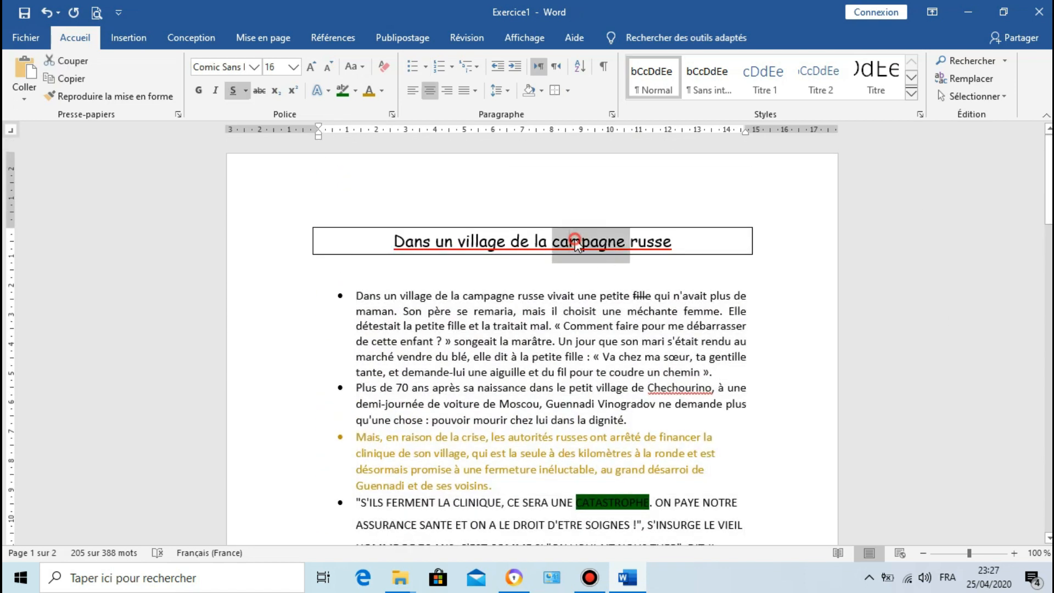
pyautogui.click(767, 92)
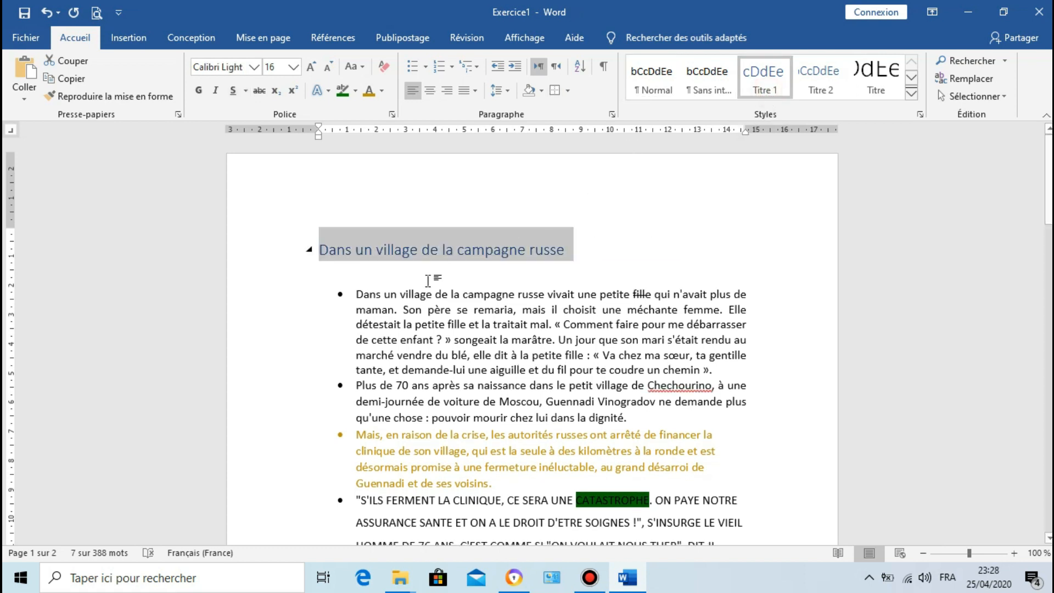
pyautogui.moveTo(357, 294); pyautogui.dragTo(751, 292)
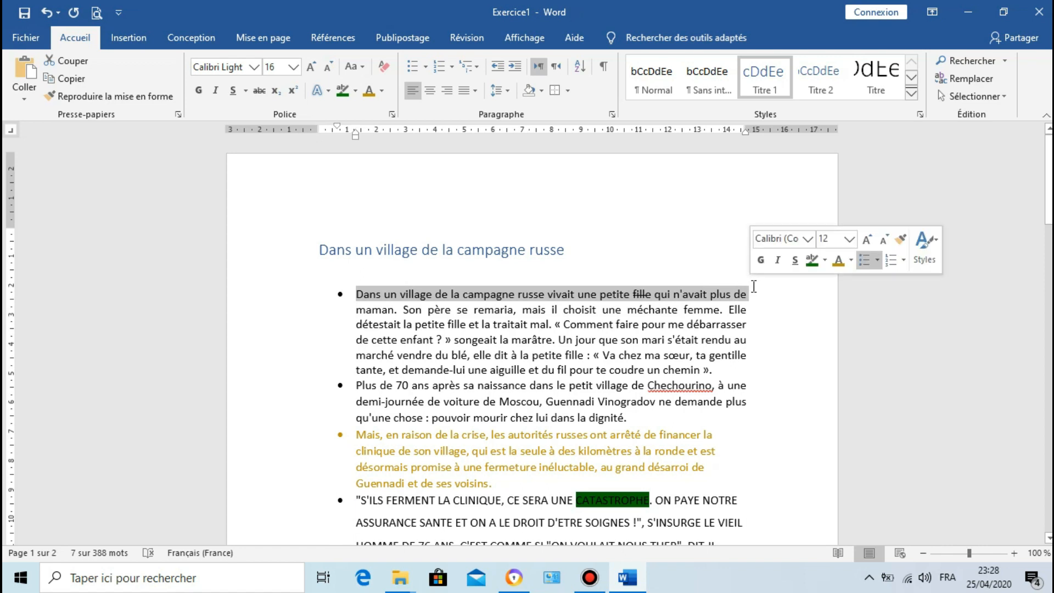
pyautogui.click(814, 89)
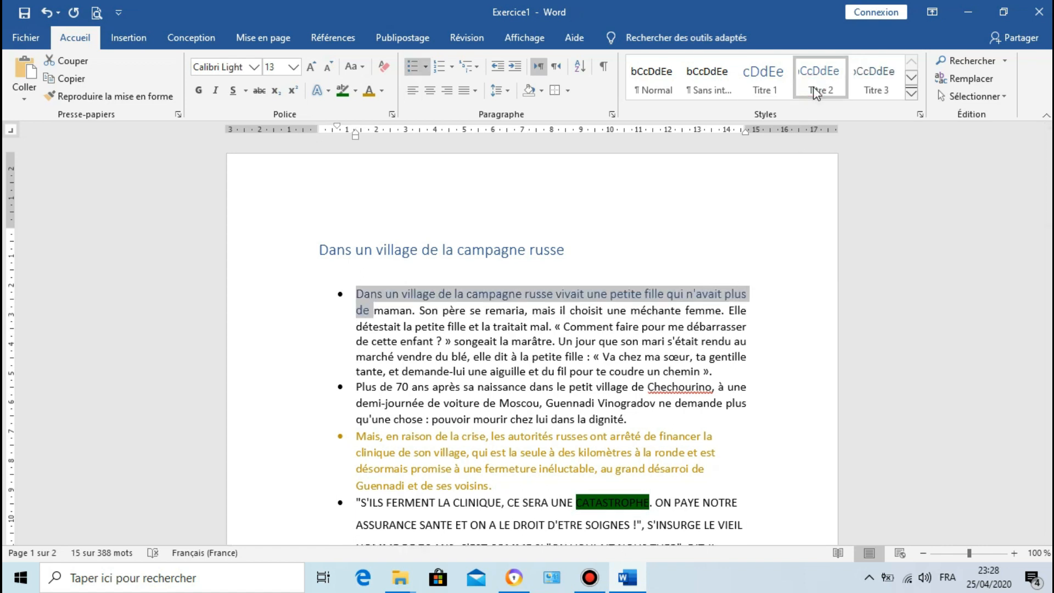
# Search the document for the word "village", as asked in question 14
pyautogui.moveTo(1050, 200); pyautogui.dragTo(1050, 306)
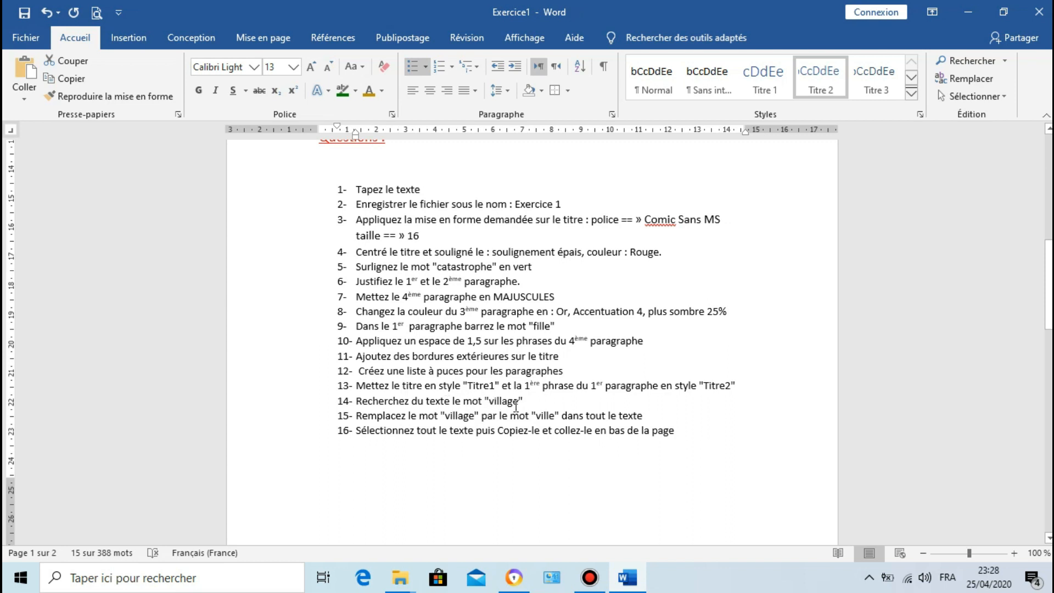
pyautogui.moveTo(1048, 309); pyautogui.dragTo(1049, 203)
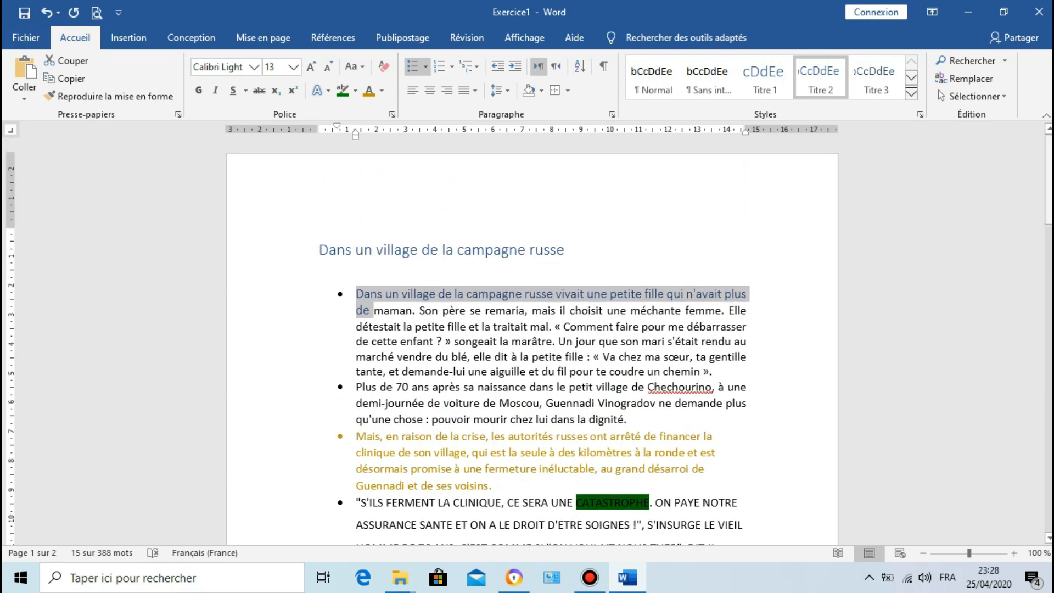
pyautogui.click(989, 65)
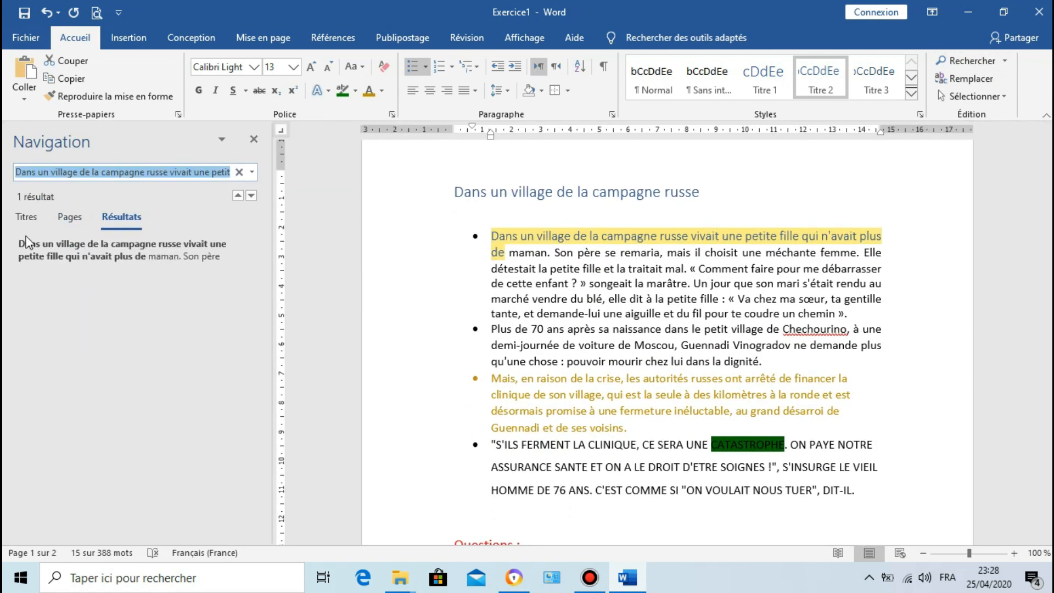
pyautogui.click(239, 172)
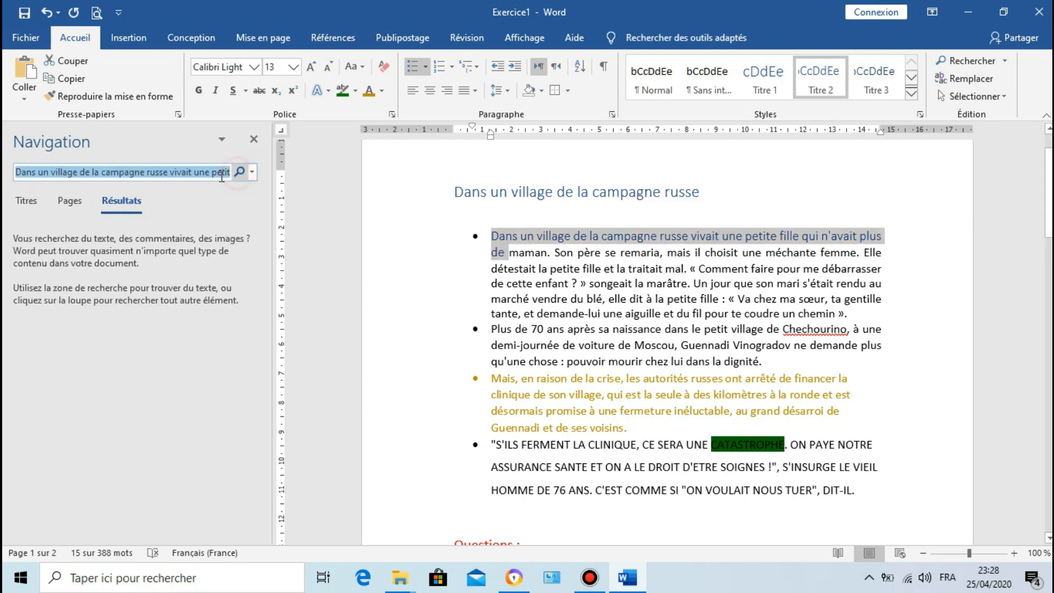
pyautogui.click(85, 202)
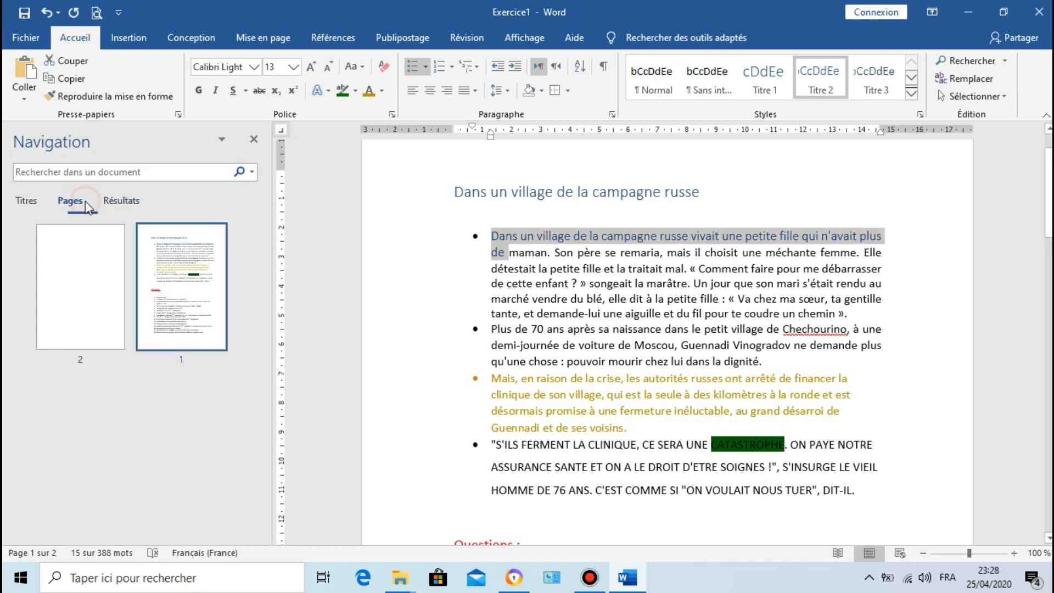
pyautogui.click(131, 174)
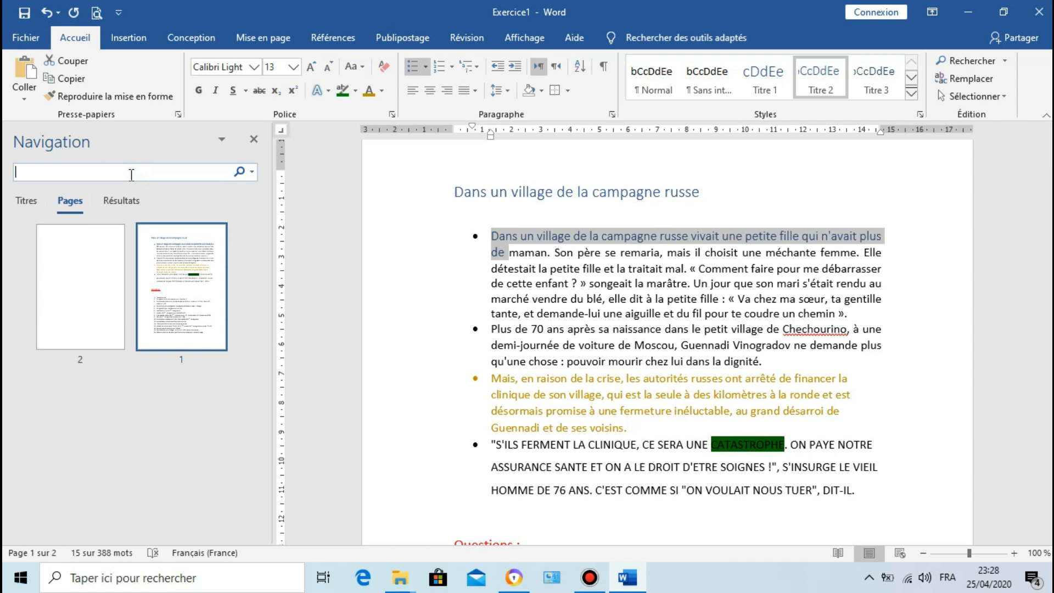
pyautogui.write('village')
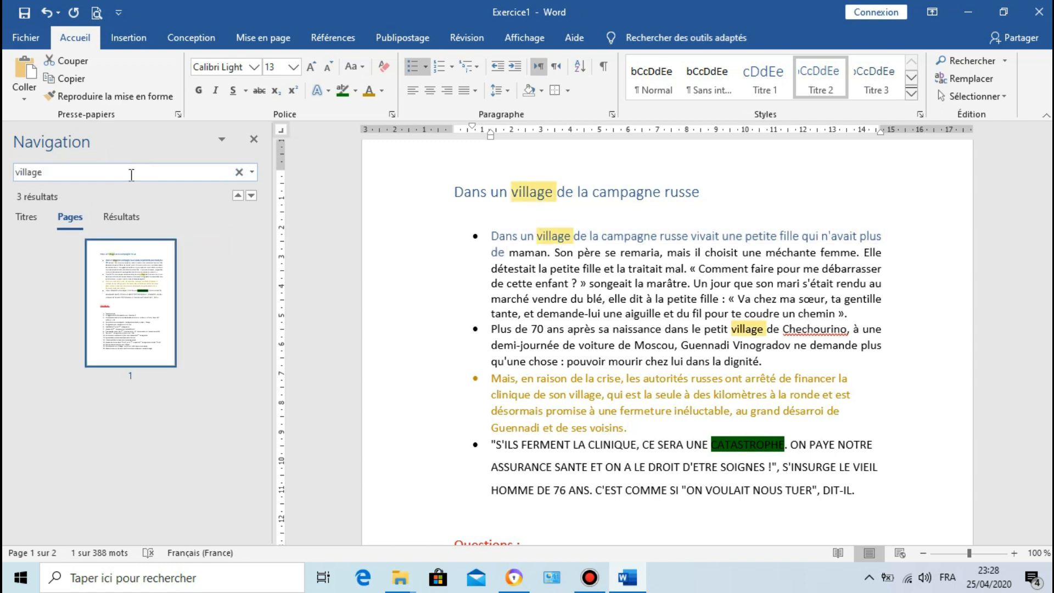
# Examine the occurrences of "village" in the title and the first two paragraphs, and close the search pane
pyautogui.click(117, 333)
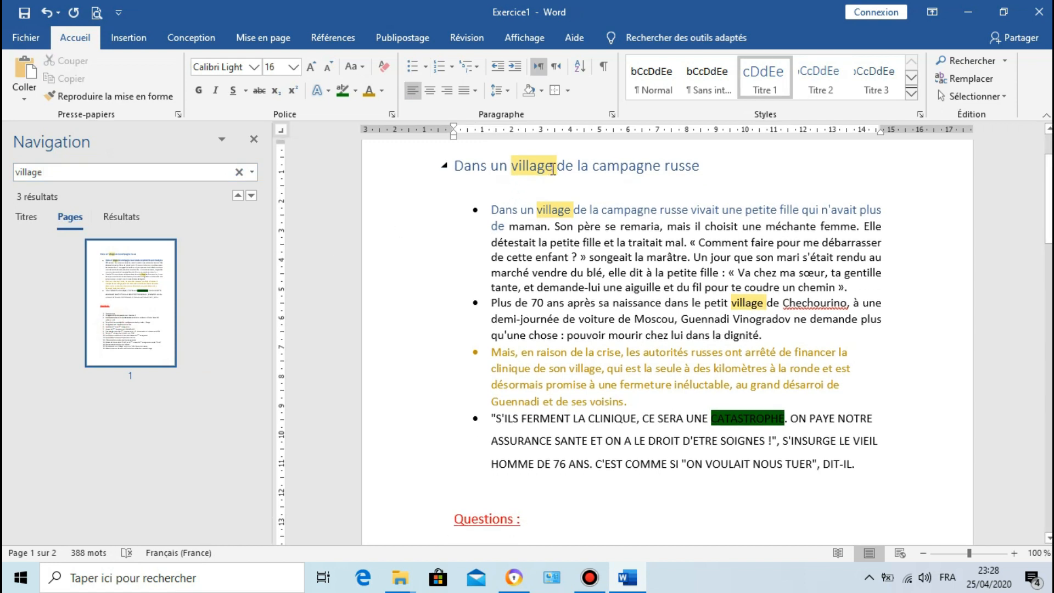
pyautogui.moveTo(555, 166); pyautogui.dragTo(512, 166)
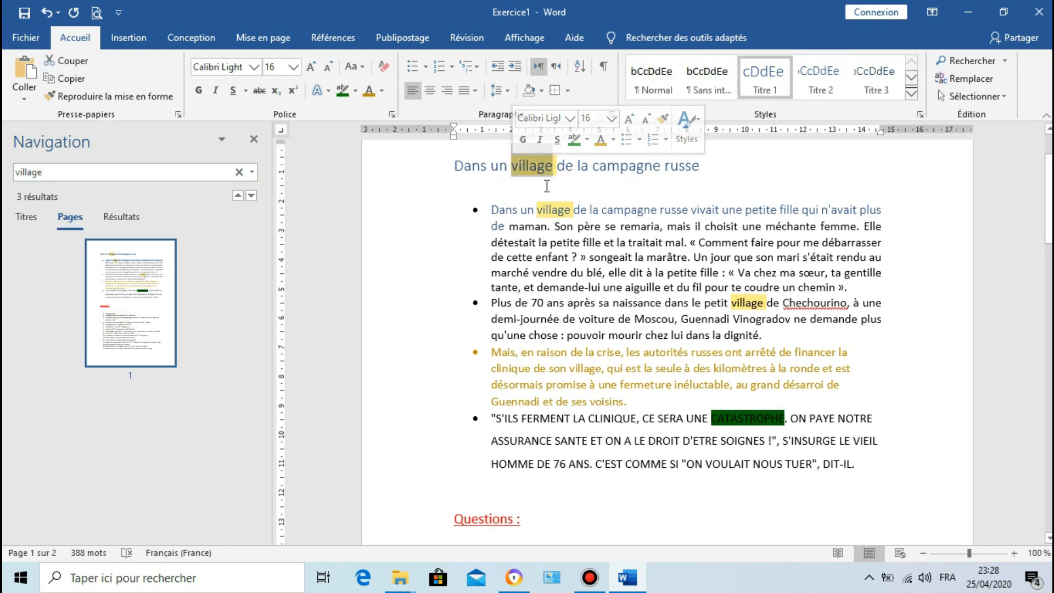
pyautogui.click(568, 211)
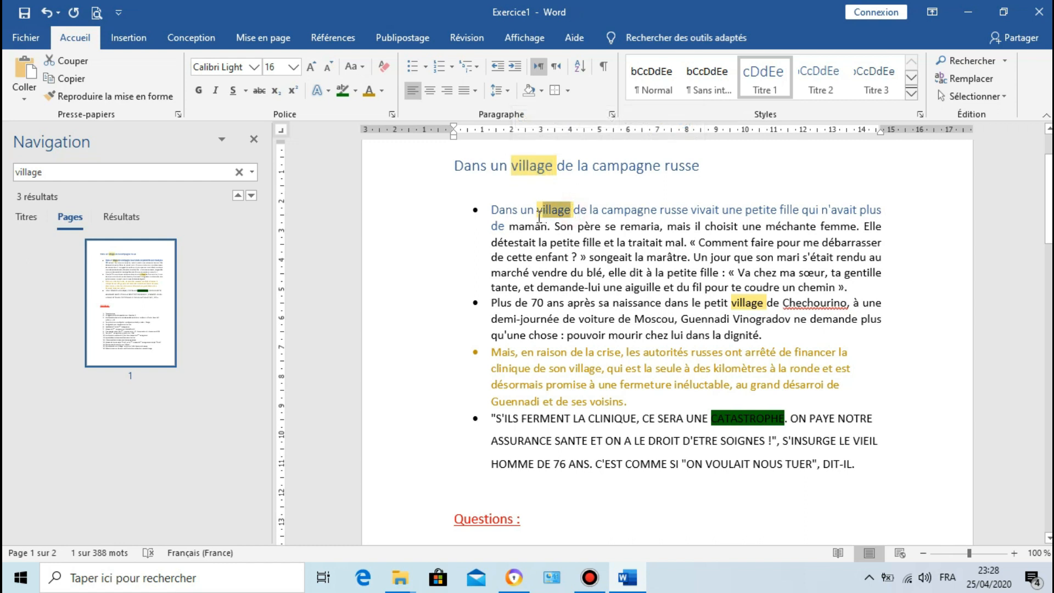
pyautogui.click(759, 303)
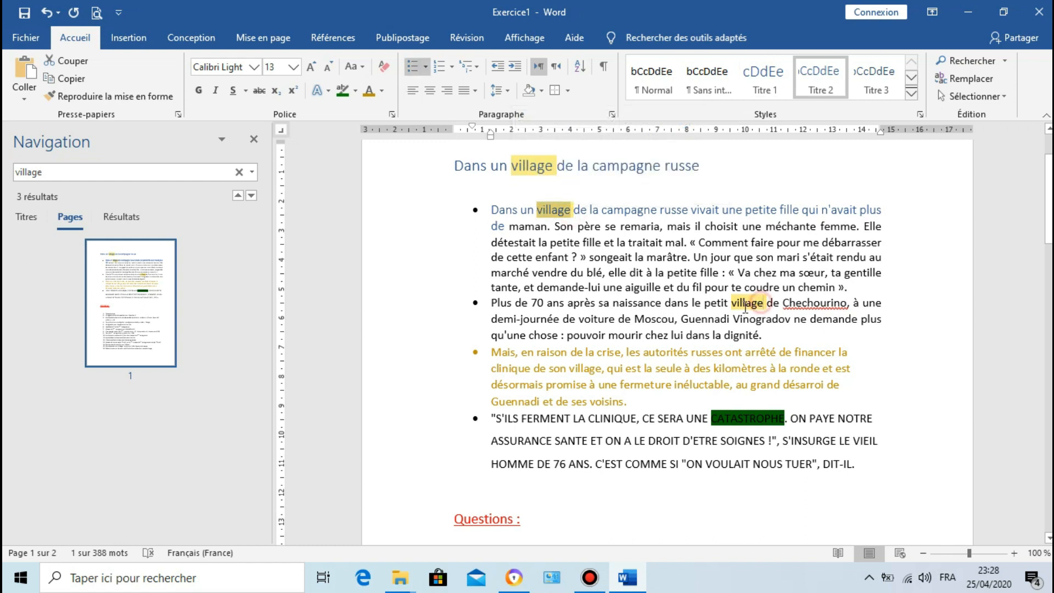
pyautogui.moveTo(1049, 197); pyautogui.dragTo(1049, 224)
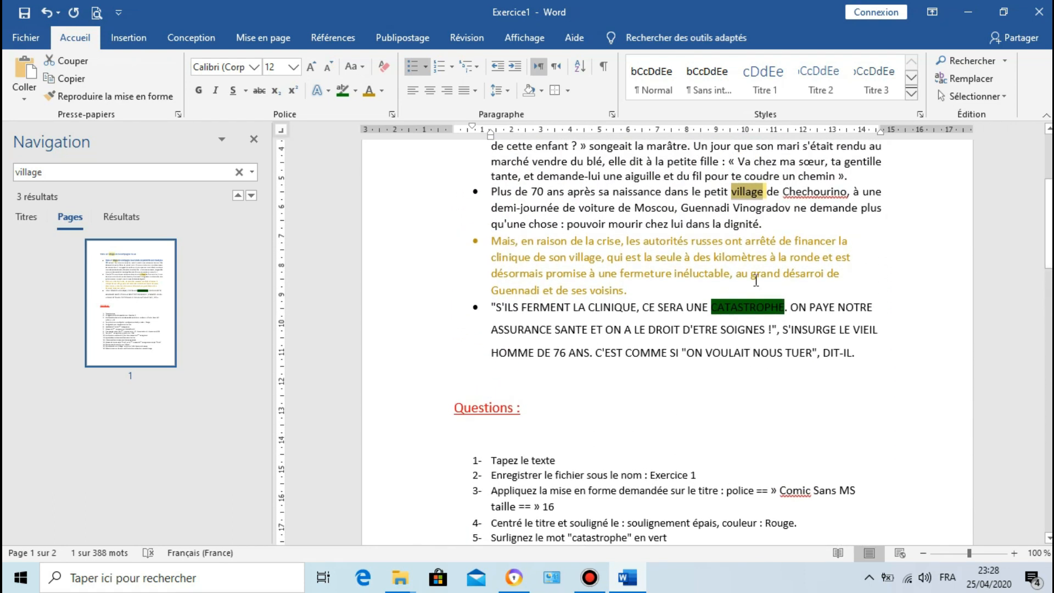
pyautogui.click(253, 139)
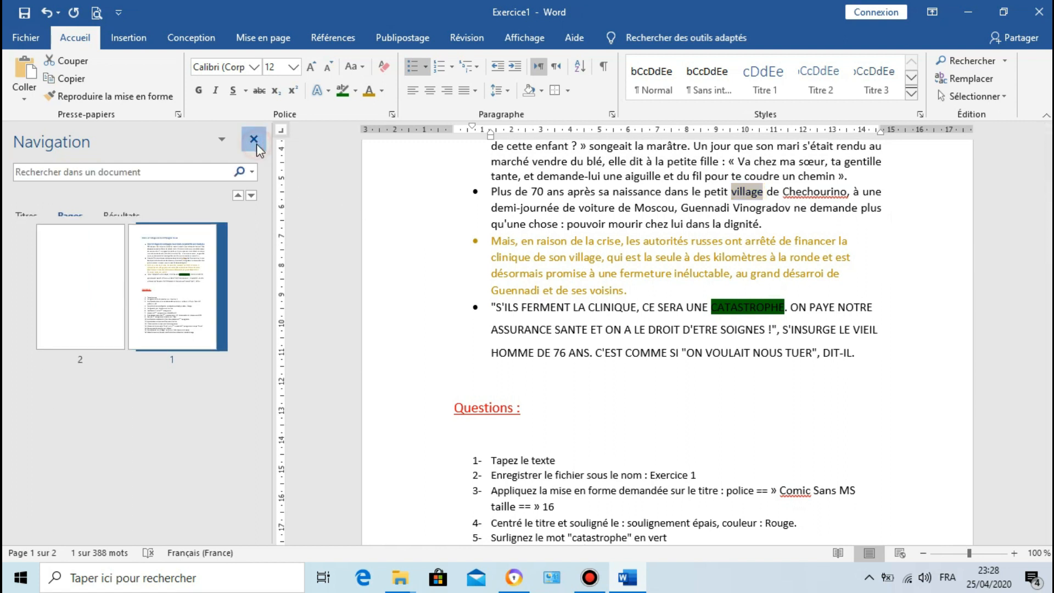
# Replace every occurrence of "village" with "ville" throughout the text, as asked in question 15
pyautogui.moveTo(1048, 253); pyautogui.dragTo(1049, 308)
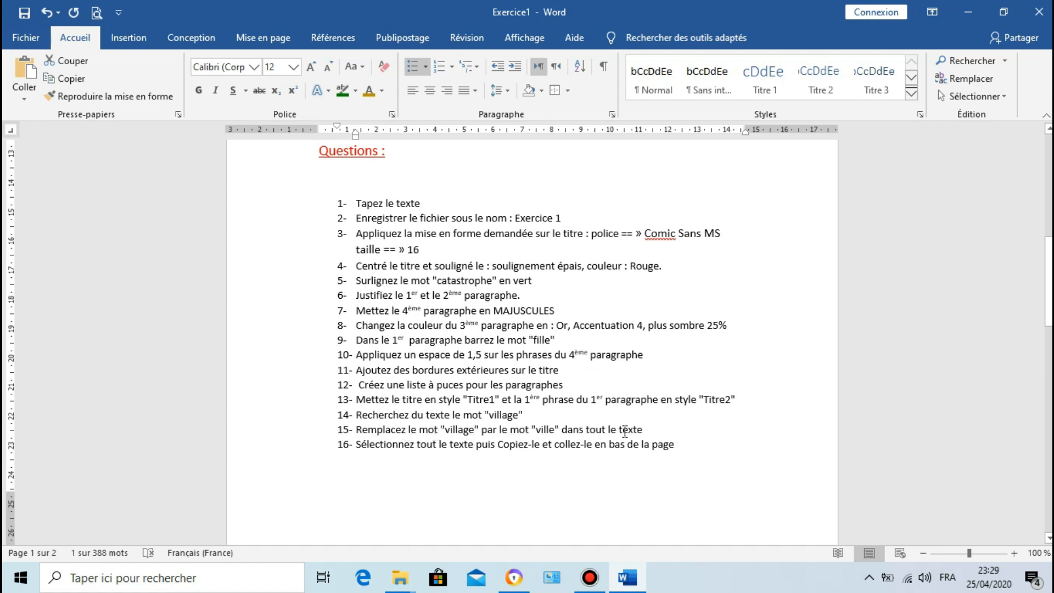
pyautogui.moveTo(1048, 280); pyautogui.dragTo(1049, 192)
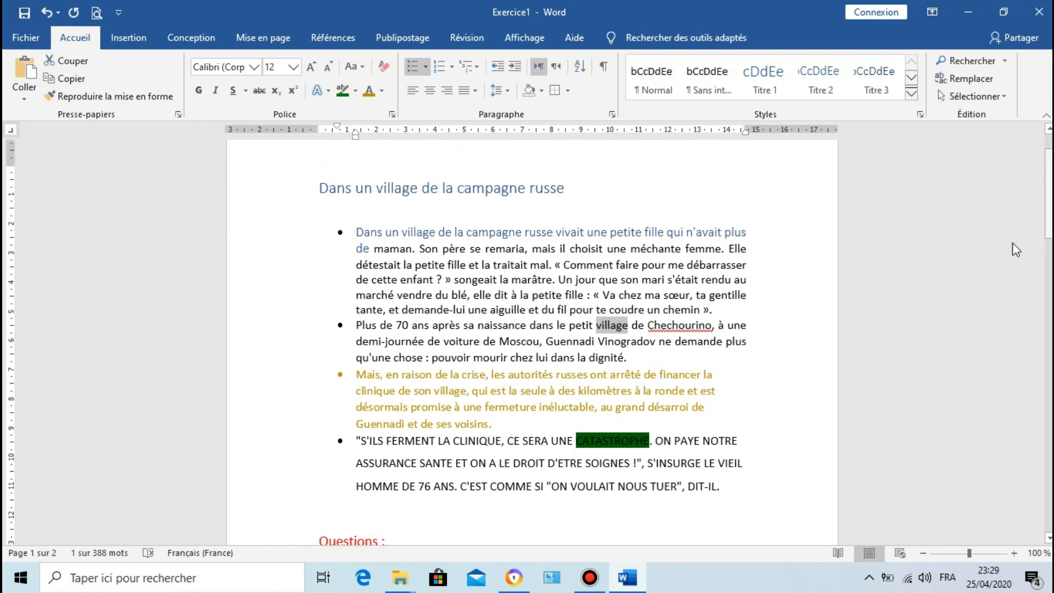
pyautogui.click(622, 328)
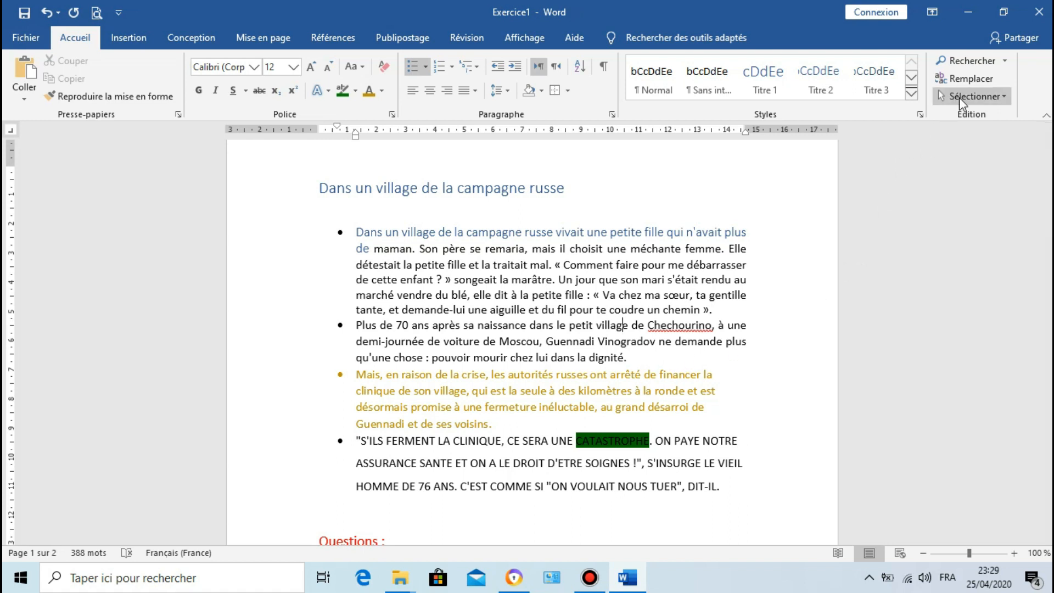
pyautogui.click(963, 82)
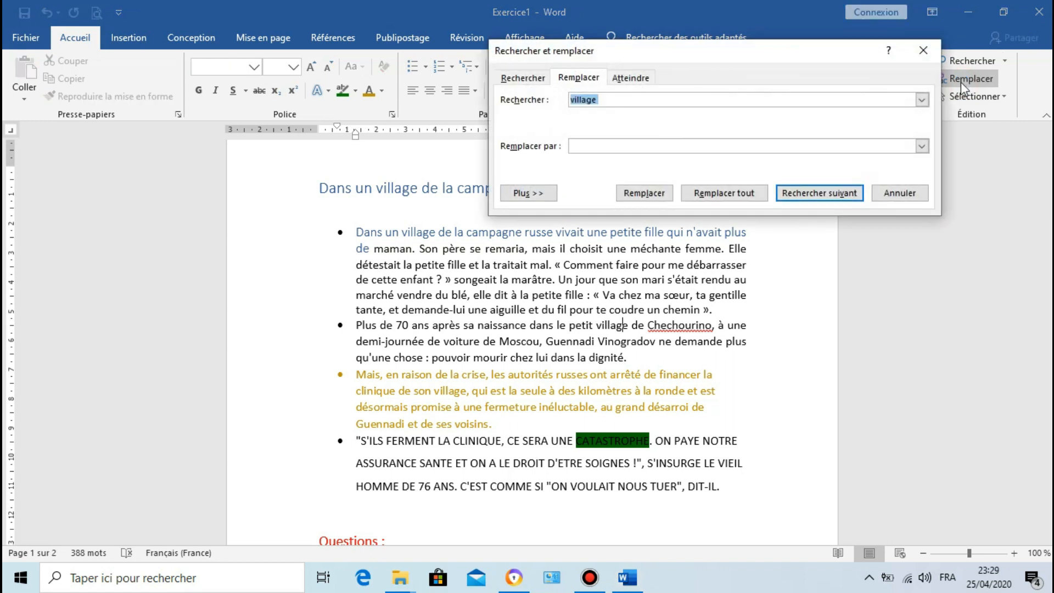
pyautogui.click(599, 101)
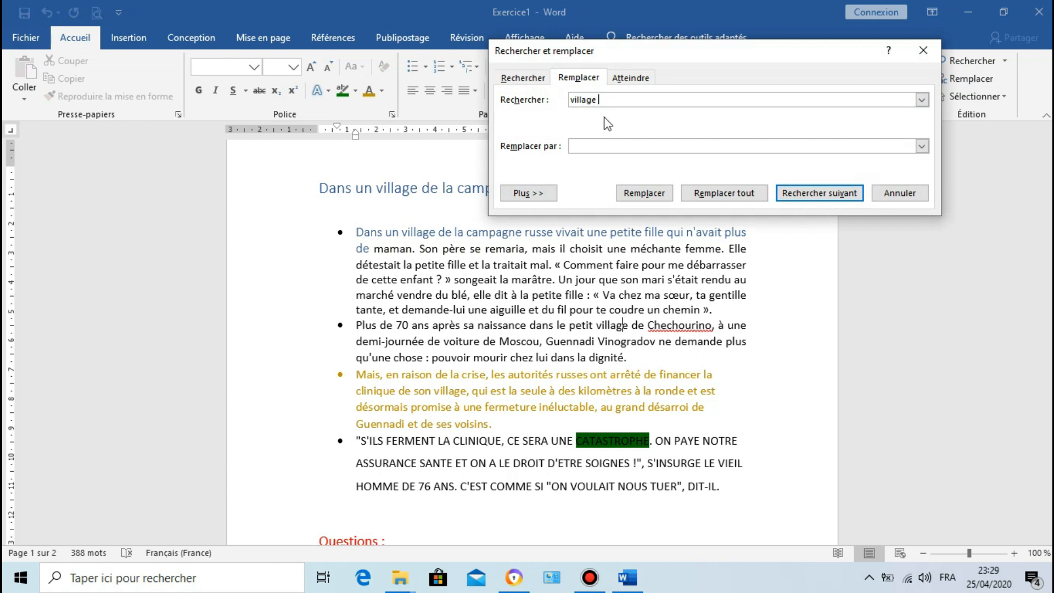
pyautogui.click(593, 146)
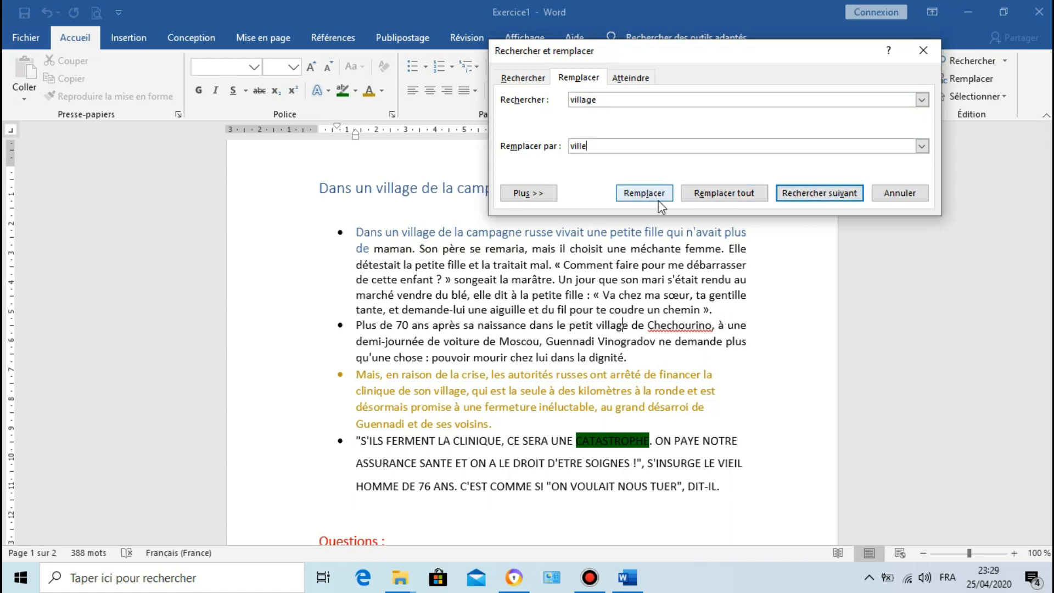
pyautogui.click(746, 202)
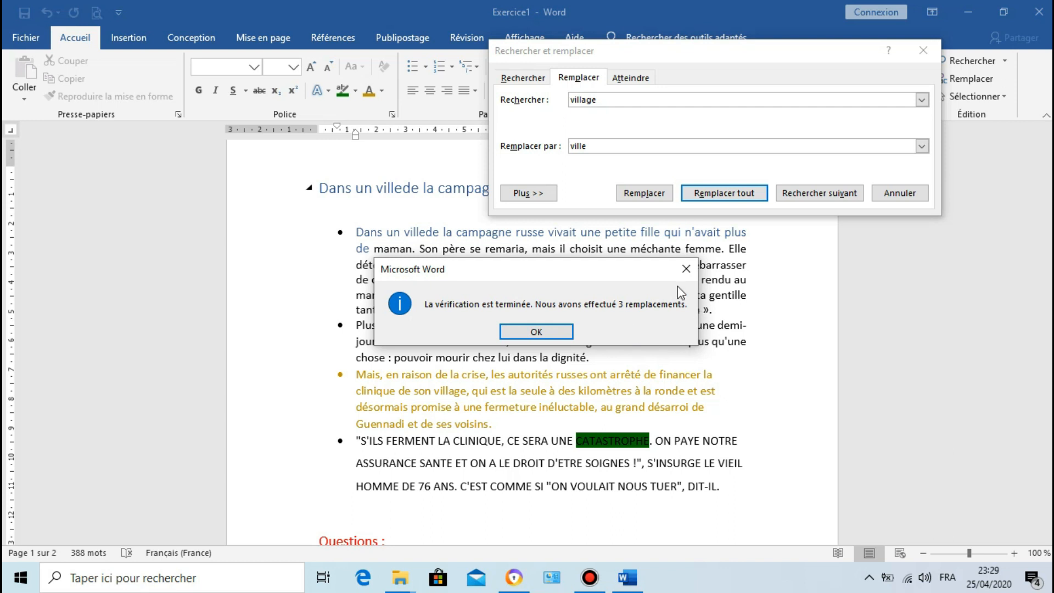
# Finish the replacement and insert the missing space between "ville" and "de" in the title and the first two paragraphs
pyautogui.click(547, 330)
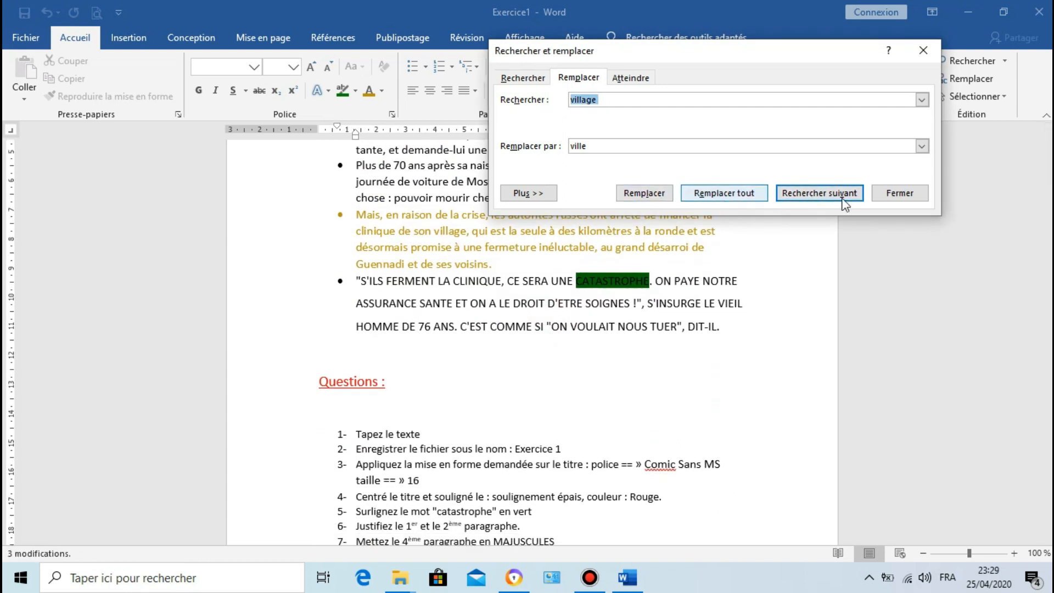
pyautogui.click(908, 193)
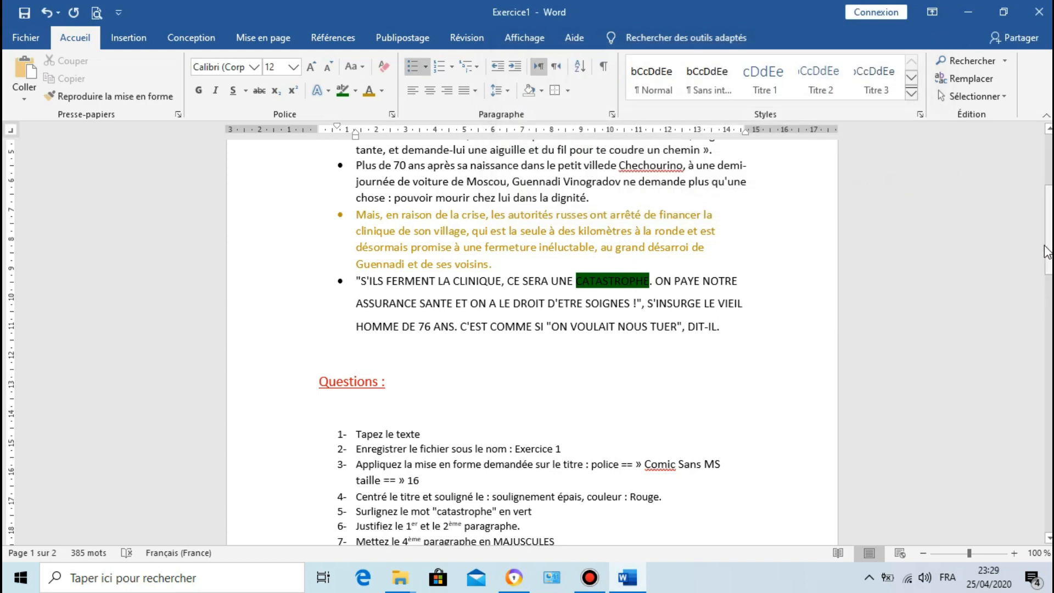
pyautogui.moveTo(1050, 237); pyautogui.dragTo(1049, 189)
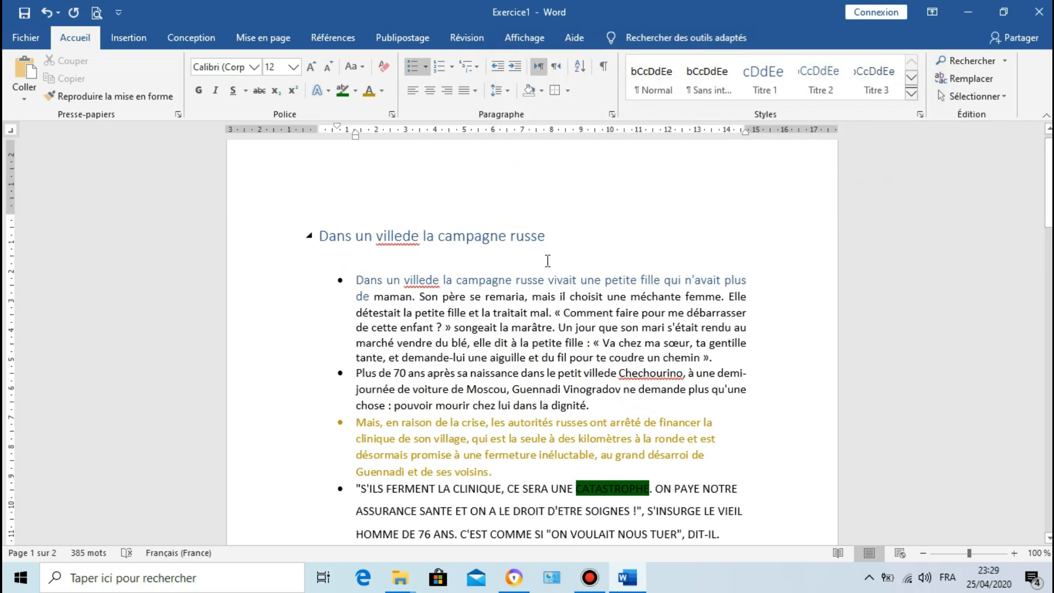
pyautogui.click(404, 236)
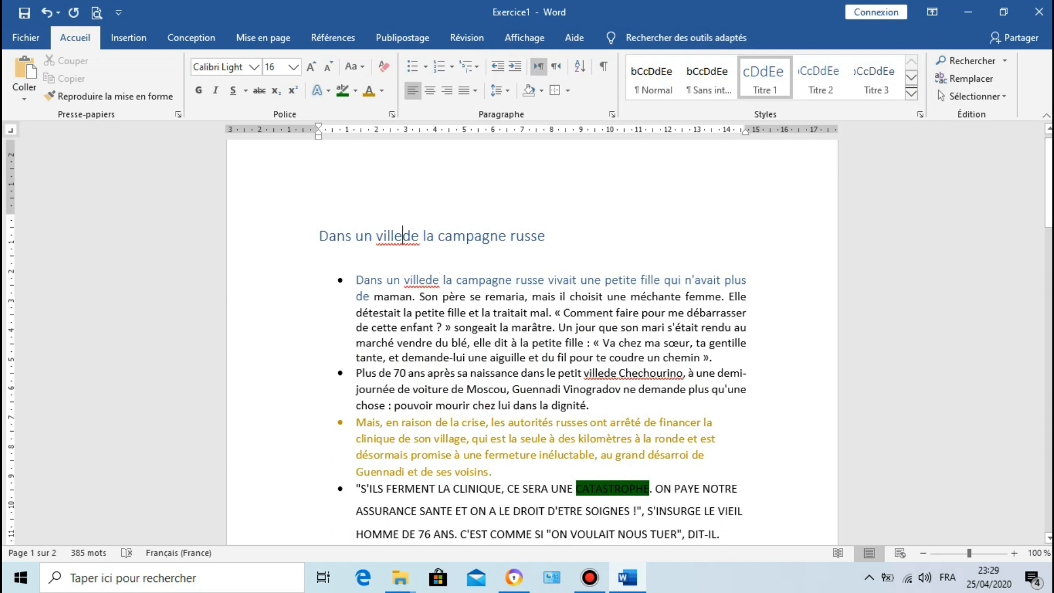
pyautogui.click(426, 281)
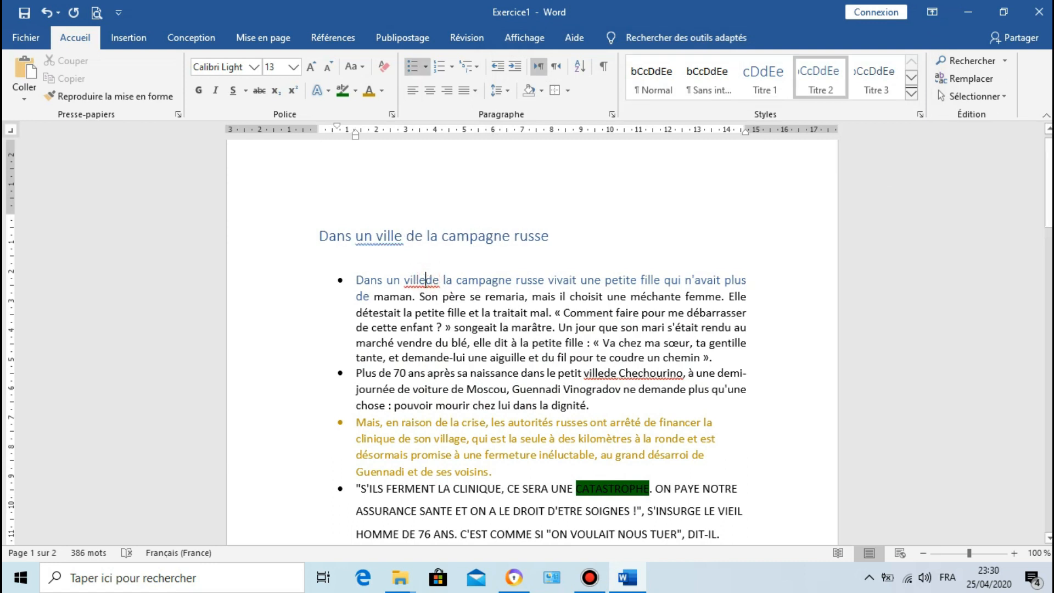
pyautogui.click(605, 373)
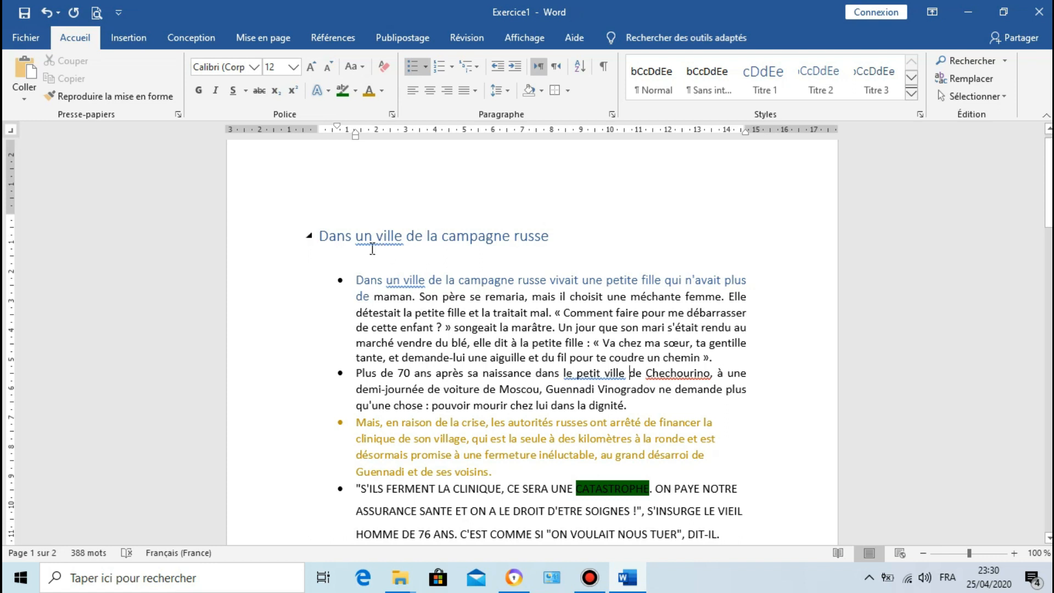
# Correct "un ville" in the title to the suggested "une ville"
pyautogui.rightClick(389, 238)
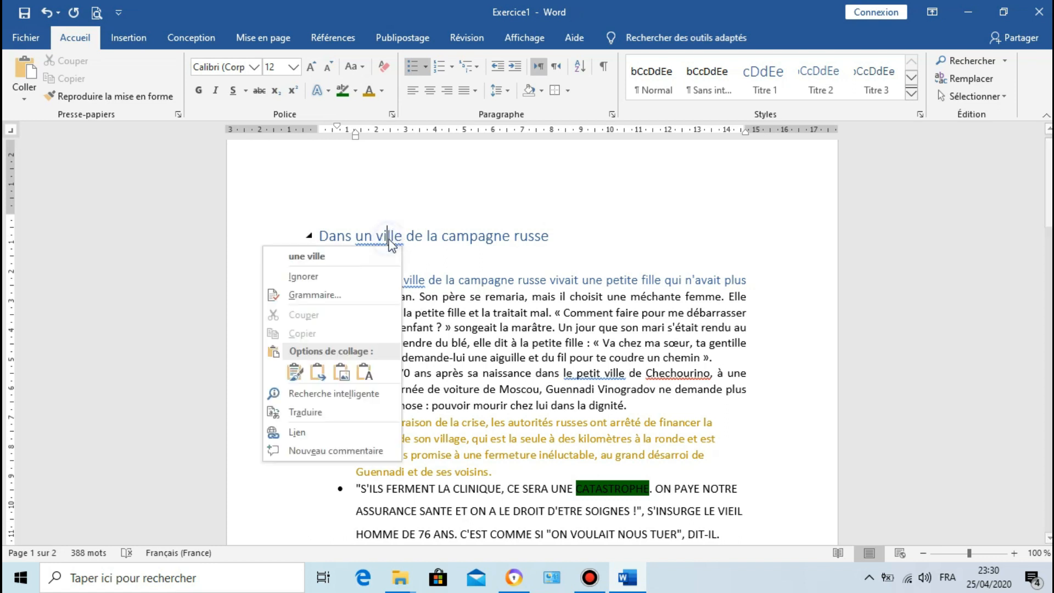
pyautogui.click(362, 255)
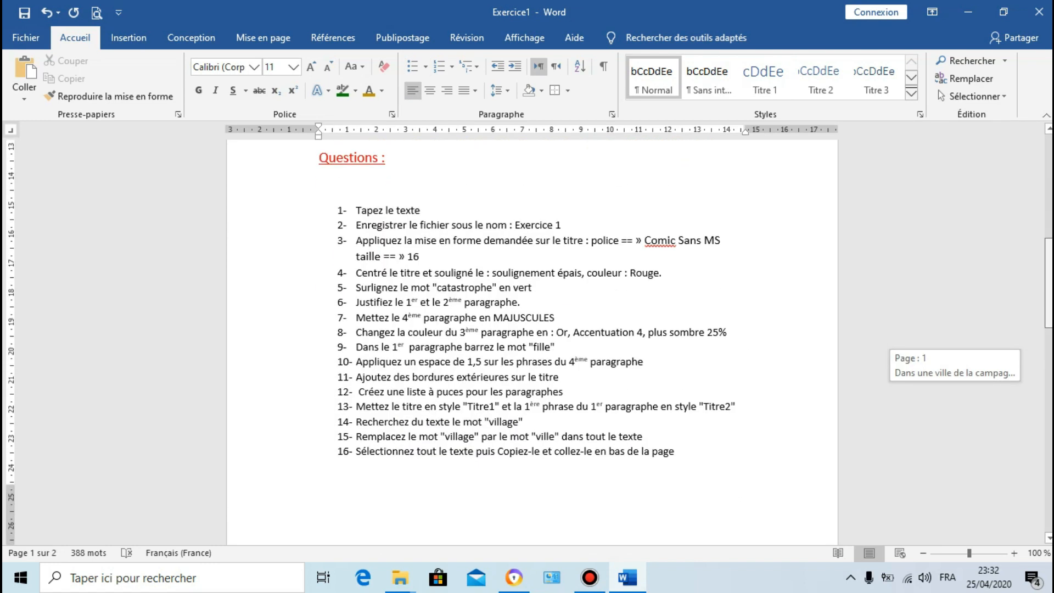
# Remove the superscript from "ème" after the 4 in question 7 and apply it again
pyautogui.moveTo(1049, 357); pyautogui.dragTo(1048, 360)
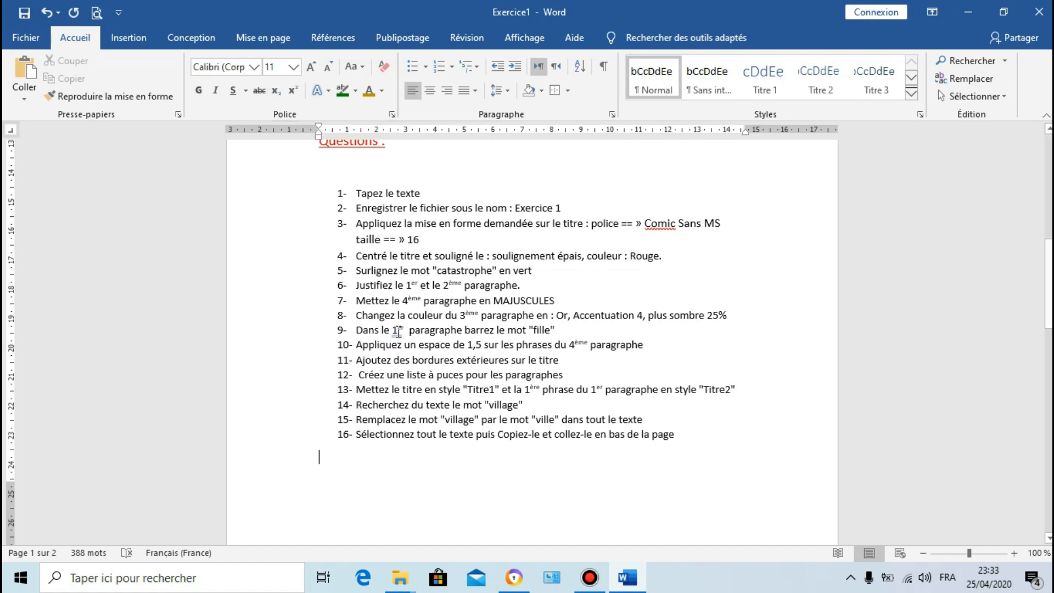
pyautogui.click(416, 299)
pyautogui.moveTo(421, 298); pyautogui.dragTo(411, 297)
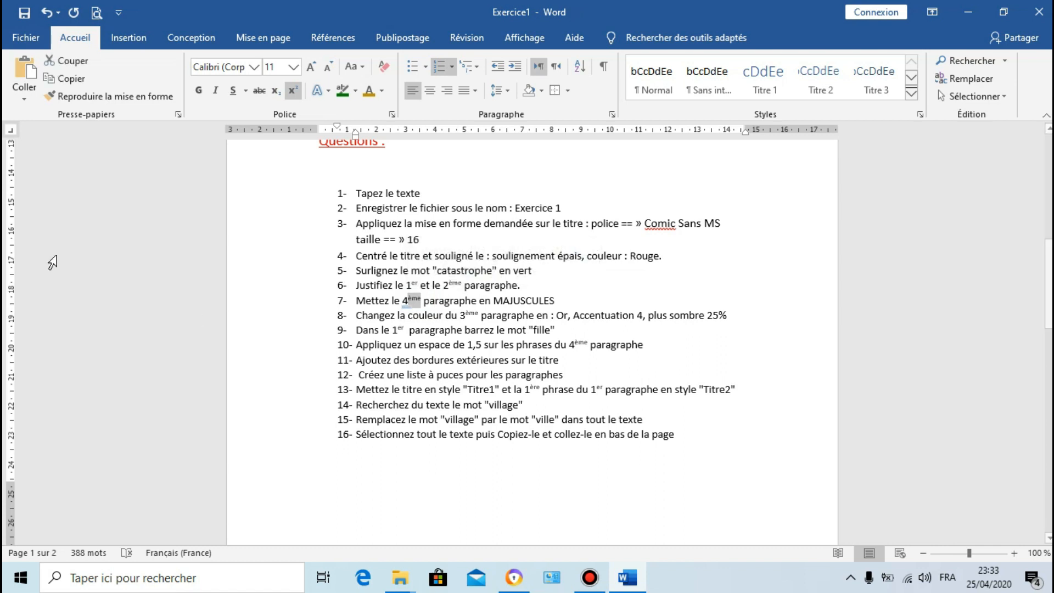
pyautogui.click(293, 92)
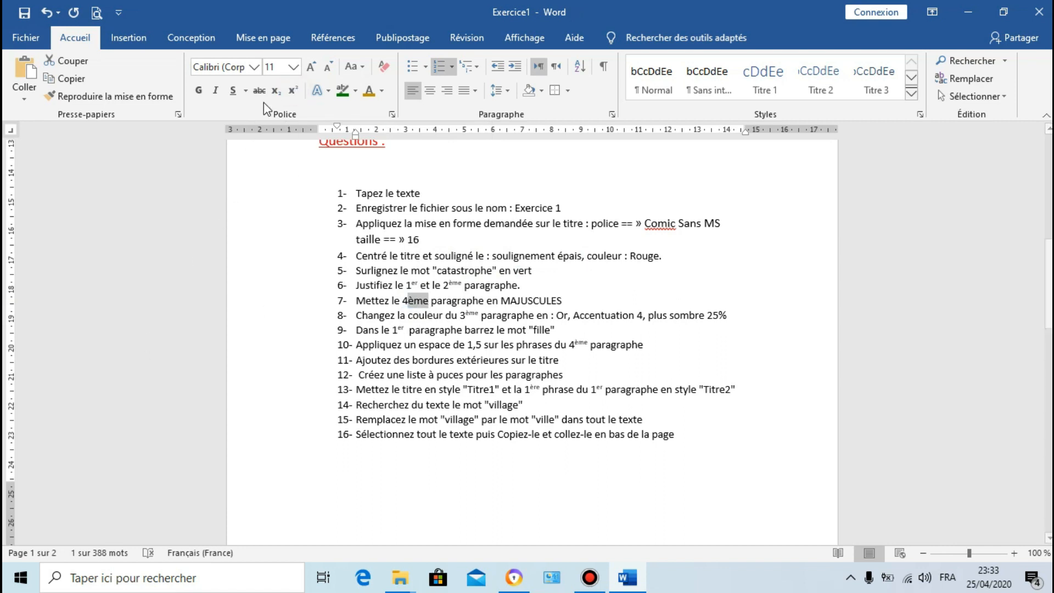
pyautogui.click(292, 92)
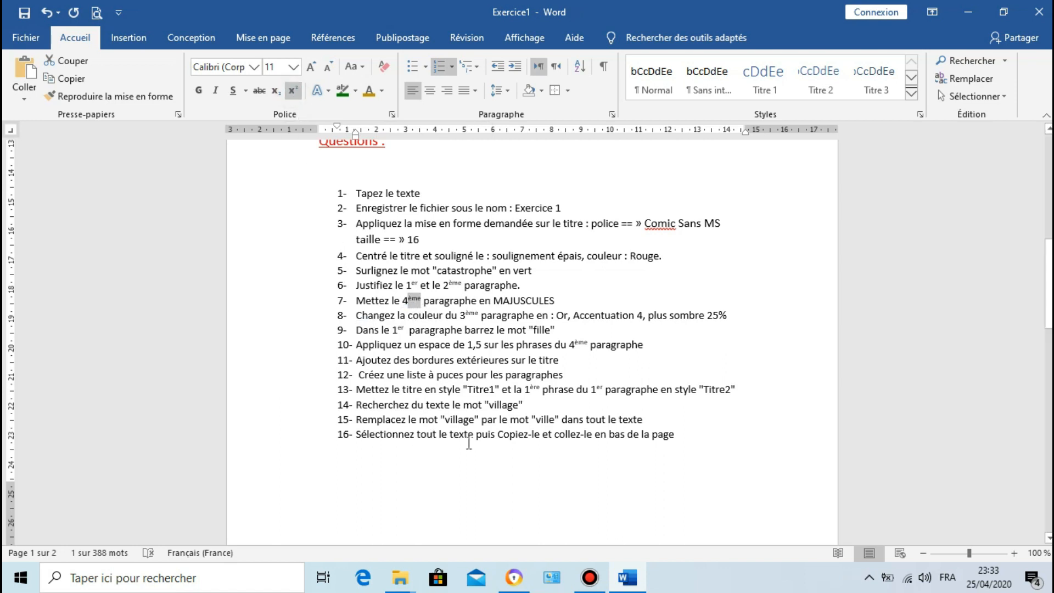
# Add an unnumbered blank line below question 16 at the end of the question list
pyautogui.click(682, 436)
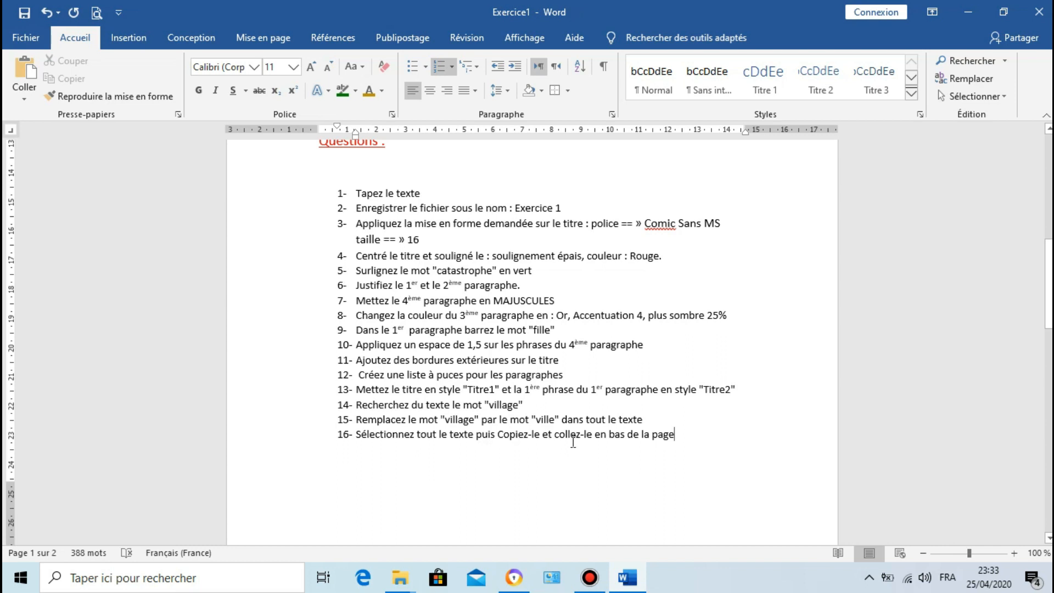
pyautogui.press('Return')
pyautogui.press('BackSpace')
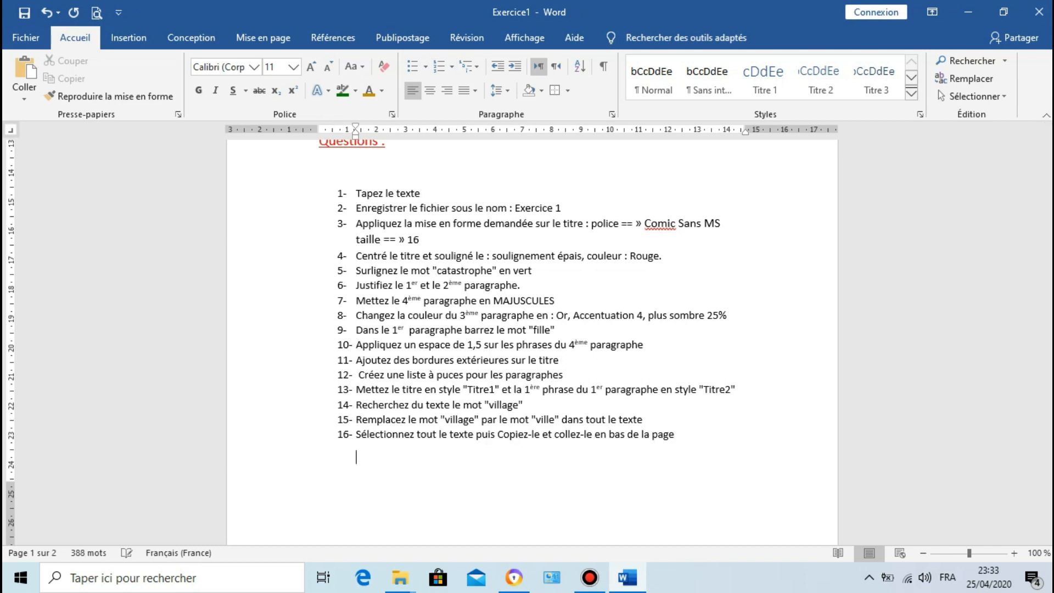
# Copy the whole text, from the title through the fourth paragraph, as asked in question 16
pyautogui.scroll(10, 629, 260)
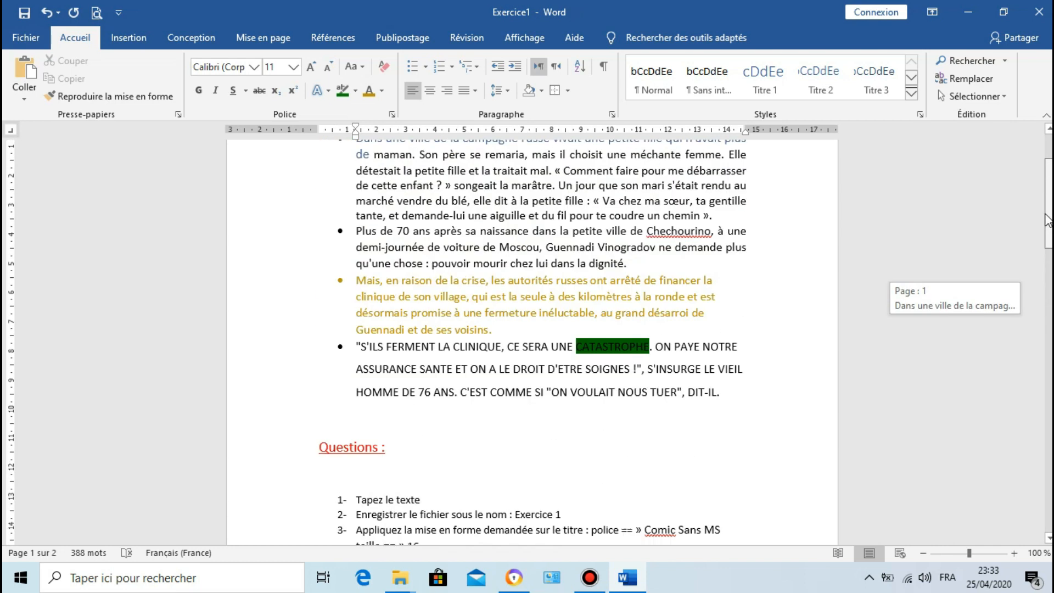
pyautogui.moveTo(322, 164); pyautogui.dragTo(744, 464)
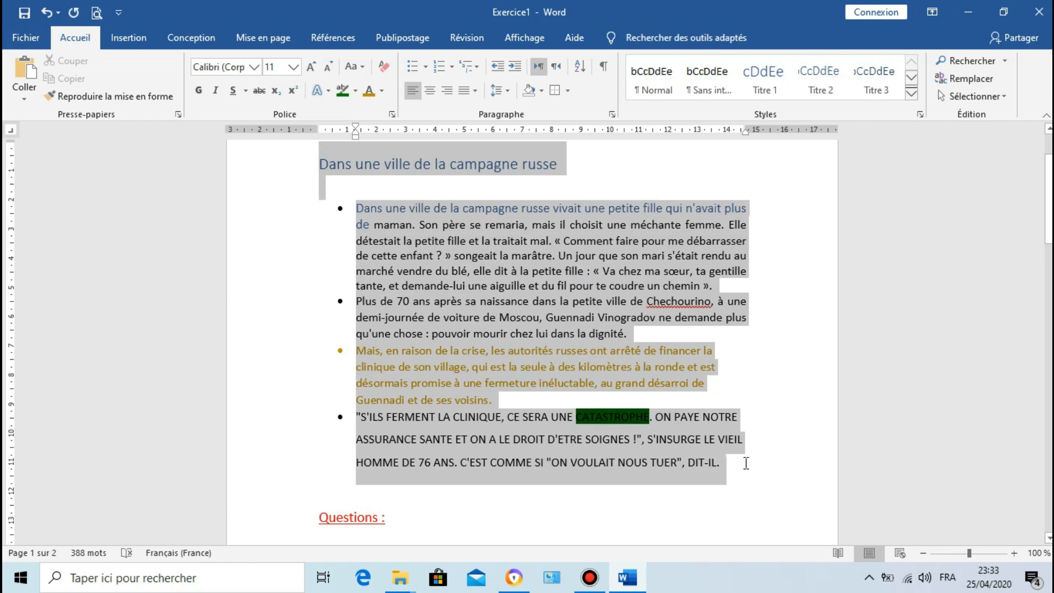
pyautogui.rightClick(448, 242)
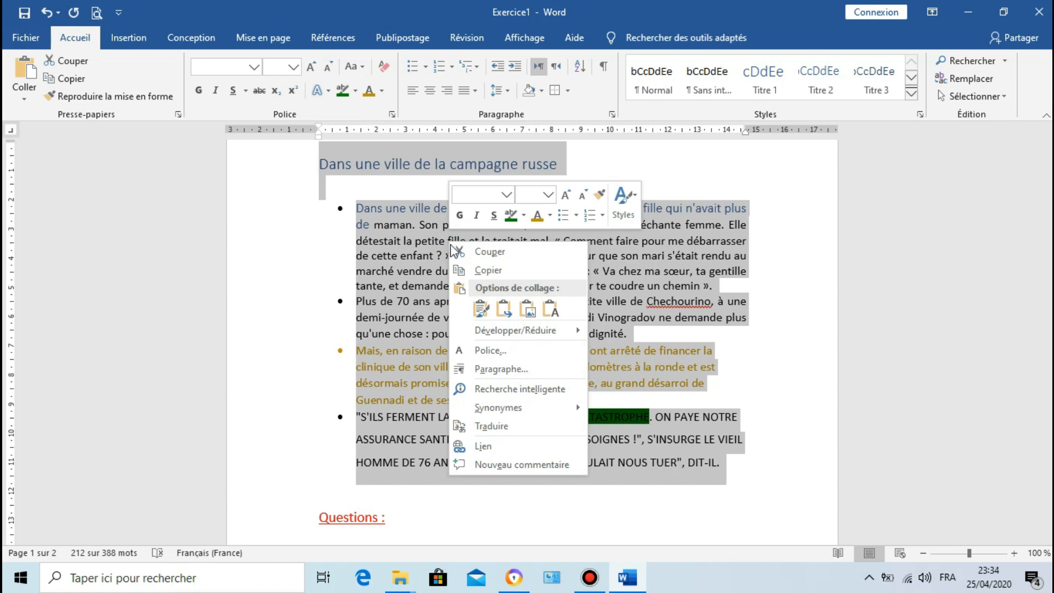
pyautogui.click(459, 271)
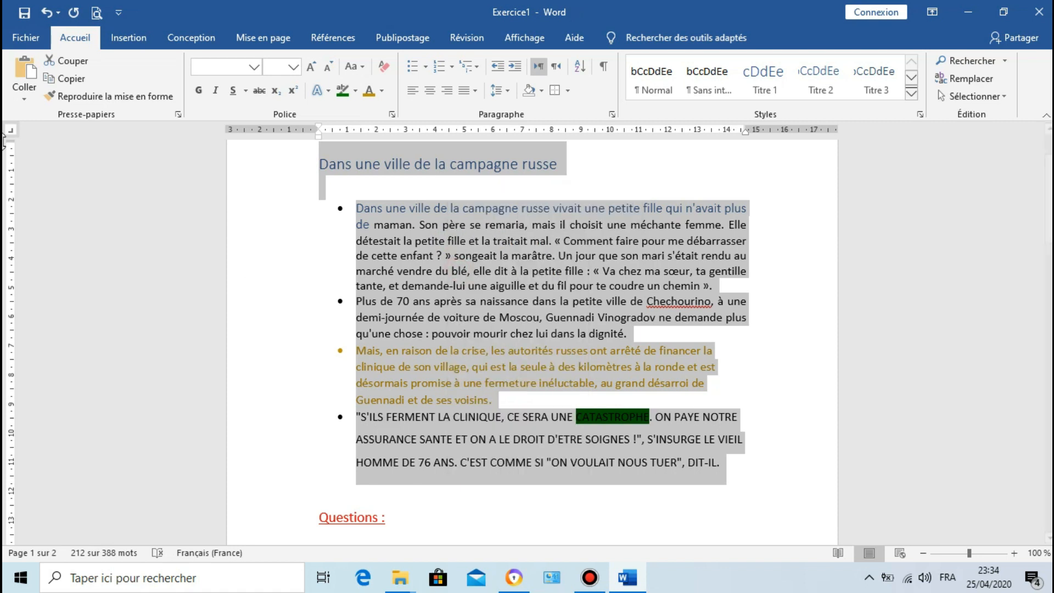
pyautogui.click(54, 83)
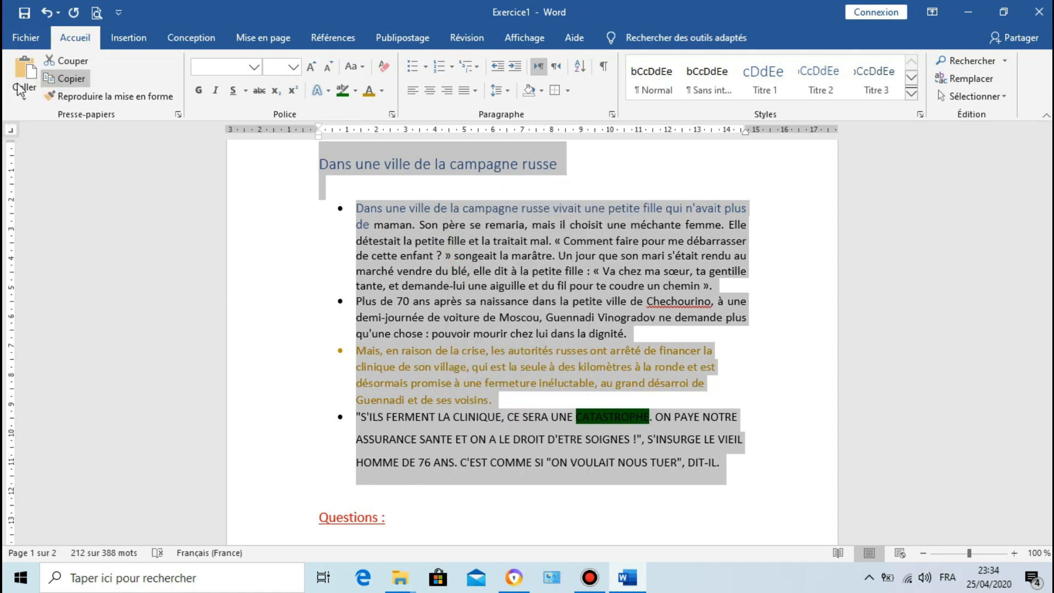
# Paste the copied text on the blank line below question 16, keeping the source formatting
pyautogui.moveTo(1048, 242); pyautogui.dragTo(1049, 377)
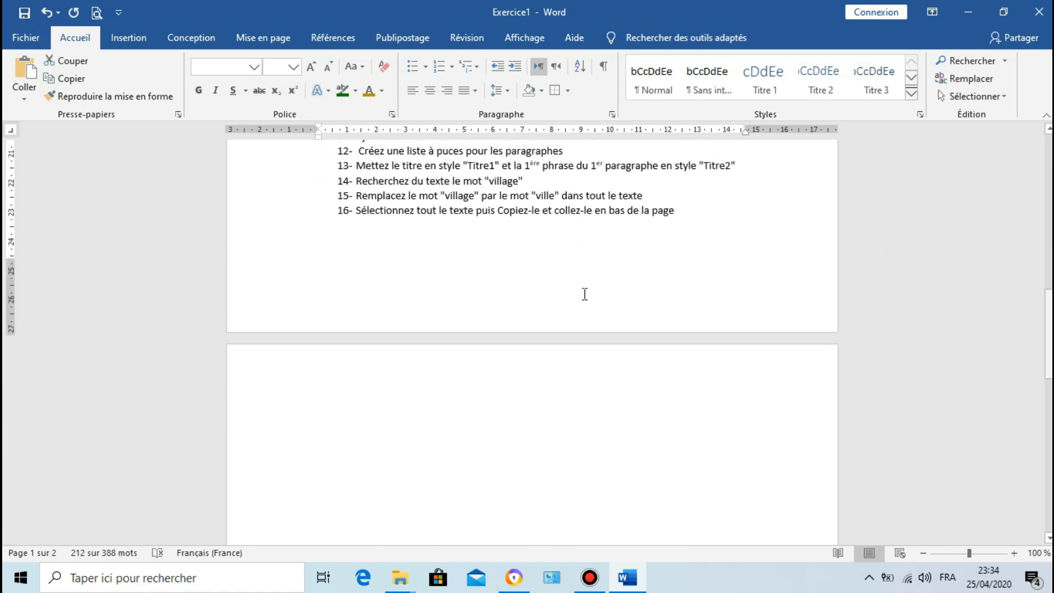
pyautogui.click(361, 256)
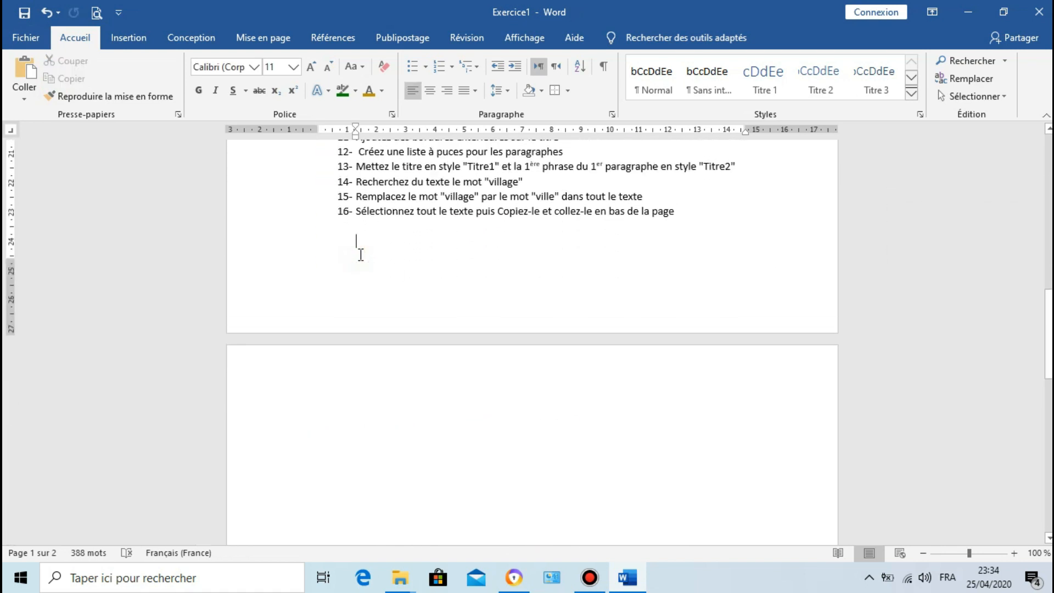
pyautogui.rightClick(361, 255)
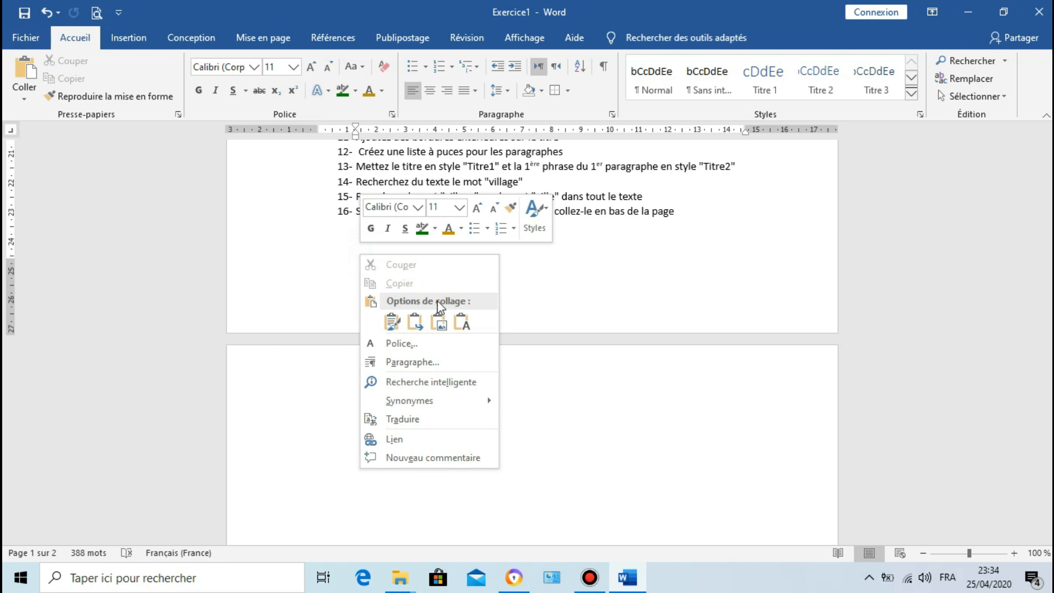
pyautogui.click(462, 323)
pyautogui.click(23, 98)
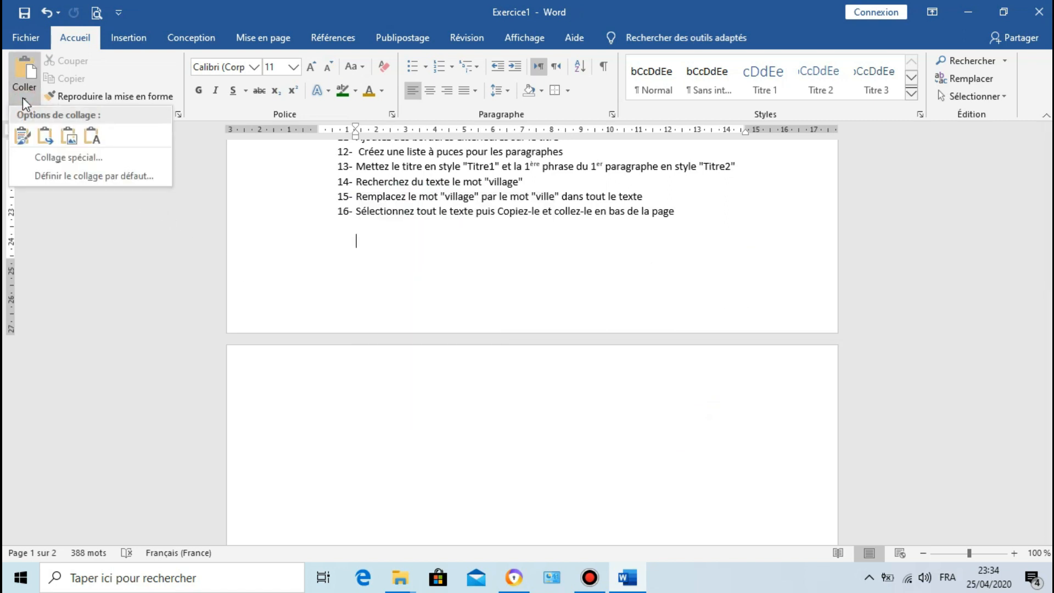
pyautogui.click(21, 139)
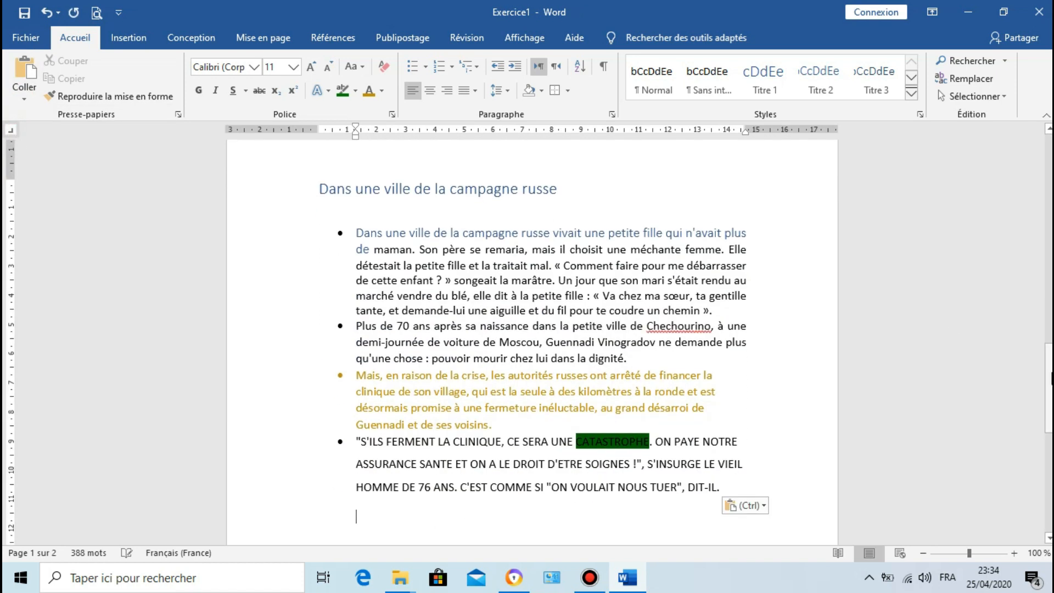